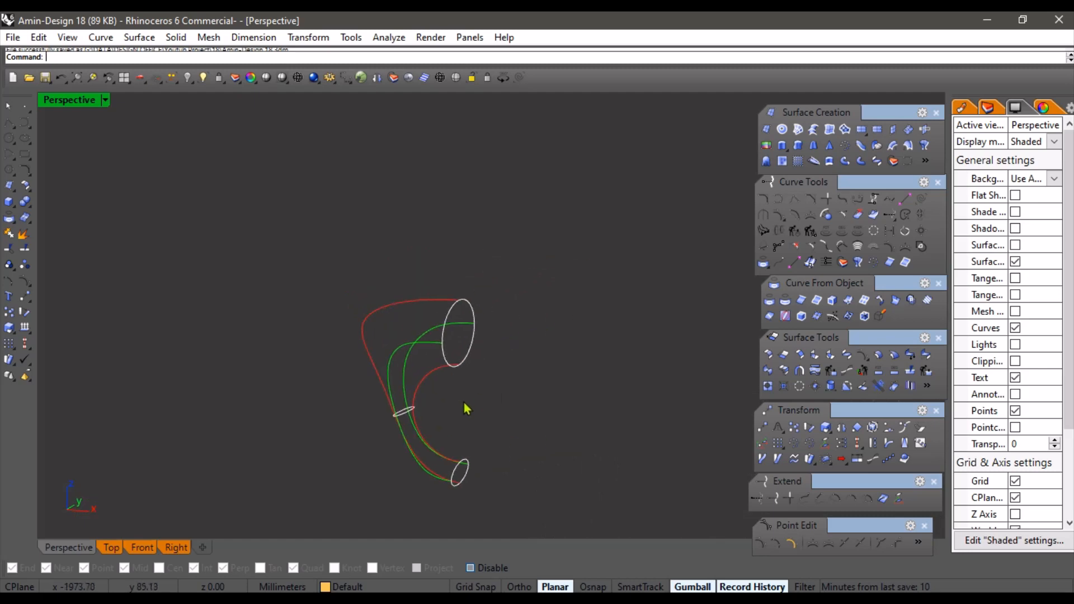
- Create a network surface from the half-ring's ellipses and guide curves with 0.001 tolerances and Position edge matching
scroll(539, 396, up, 4)
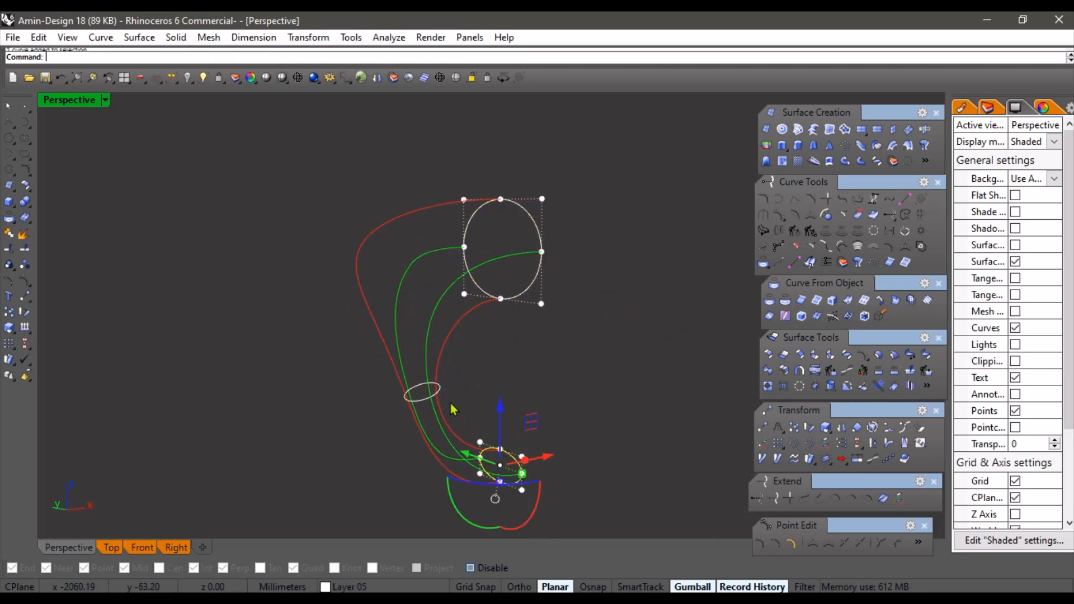
scroll(453, 409, up, 1)
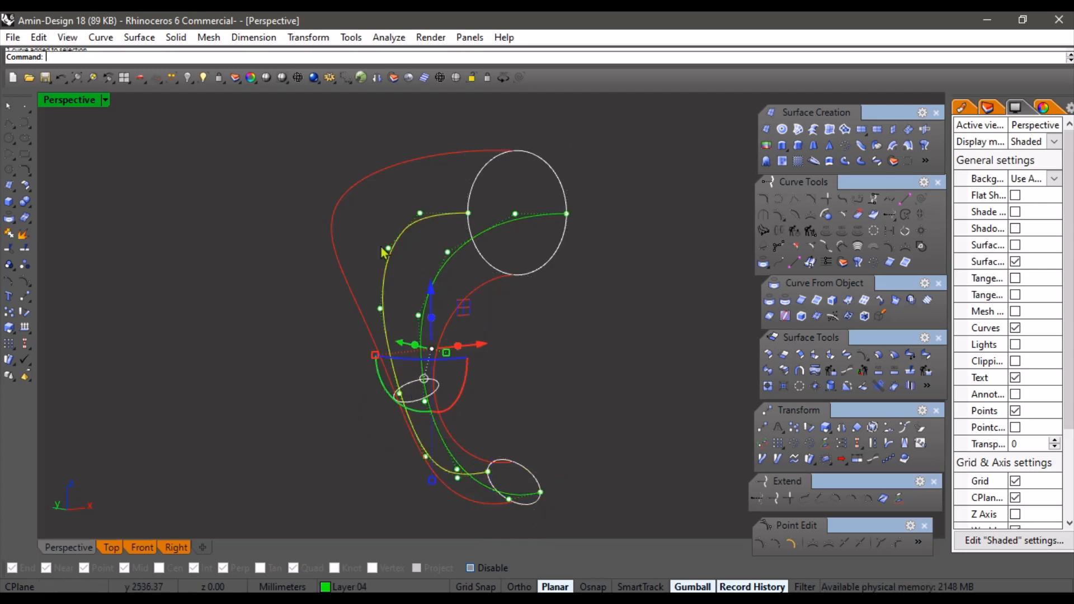
key(Escape)
scroll(576, 356, down, 3)
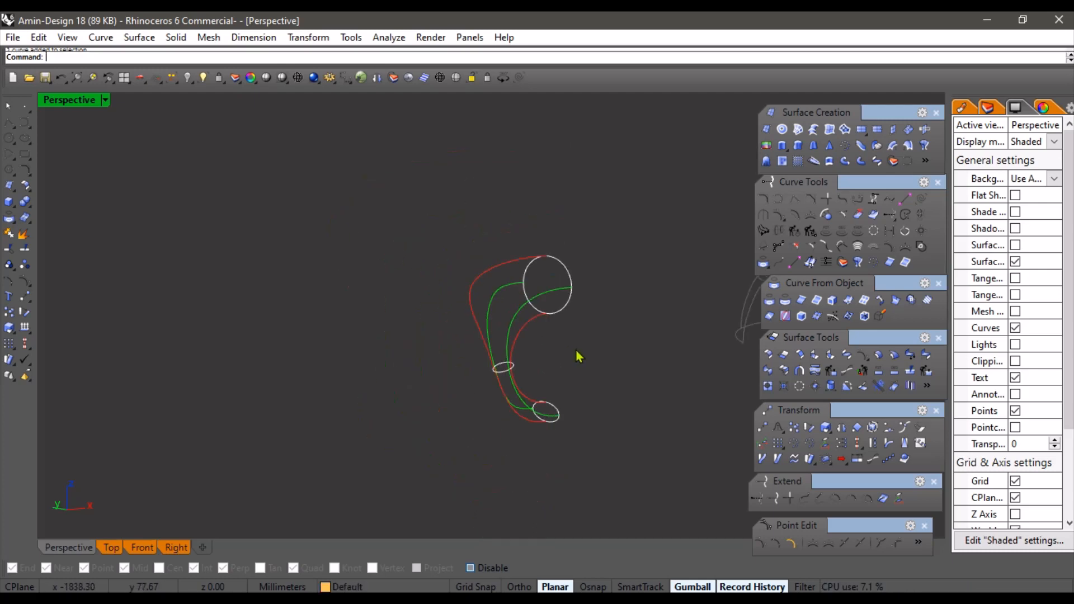
right_drag(390, 386, 462, 363)
right_drag(516, 333, 545, 297)
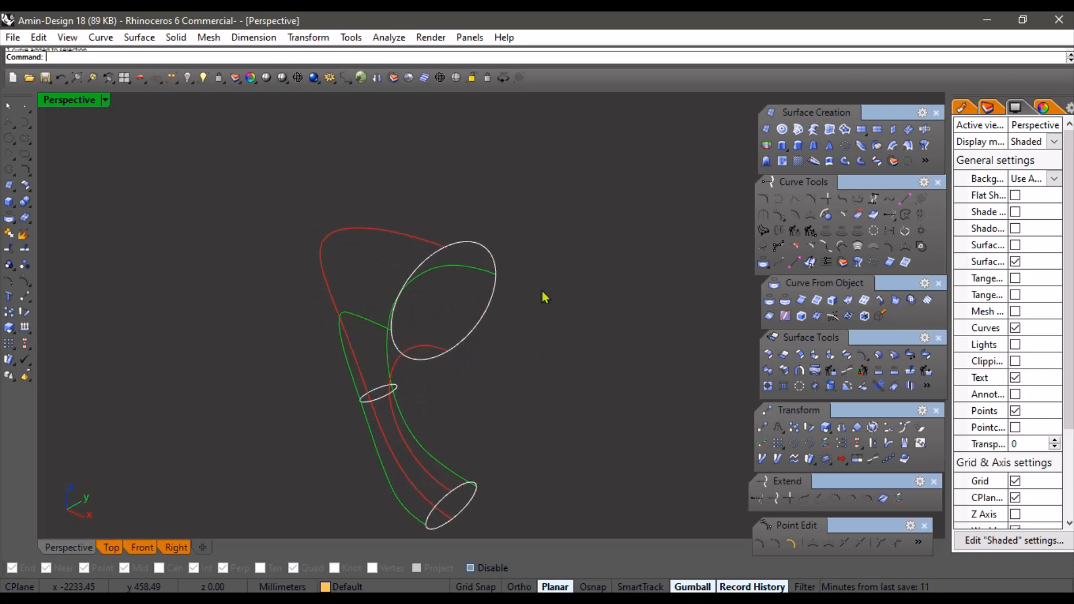
click(798, 134)
shift+right_drag(560, 322, 586, 247)
scroll(577, 244, down, 6)
right_drag(529, 287, 519, 288)
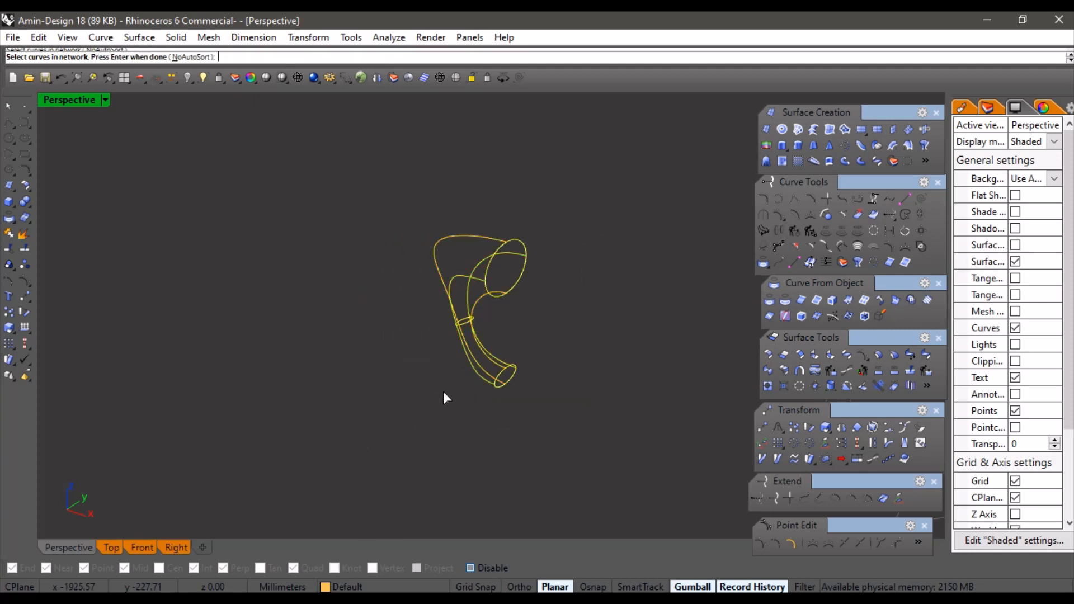
key(Return)
right_drag(460, 348, 400, 329)
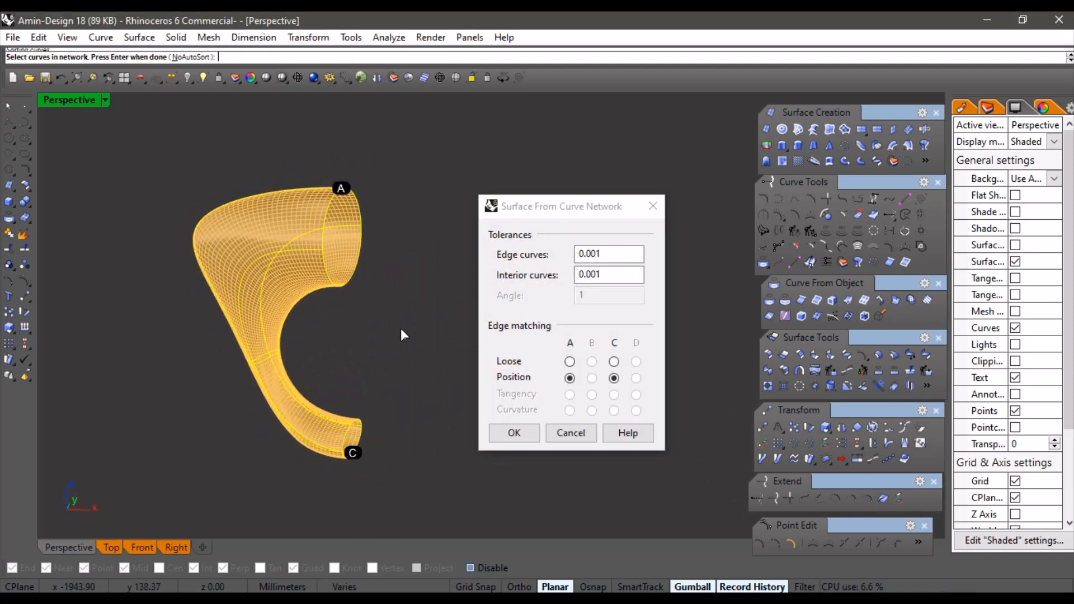
click(535, 434)
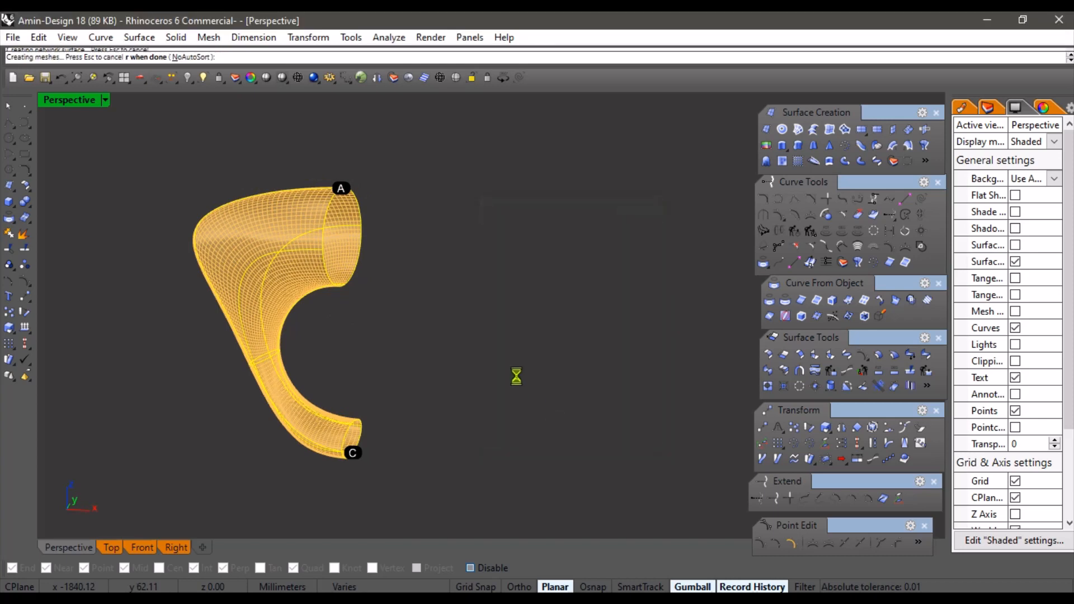
- Mirror a copy of the half-ring surface across the plane of its open ends to complete the ring
mouse_move(456, 338)
right_down()
mouse_move(297, 312)
mouse_move(423, 351)
mouse_move(444, 328)
mouse_move(506, 343)
mouse_move(422, 319)
right_up()
click(426, 317)
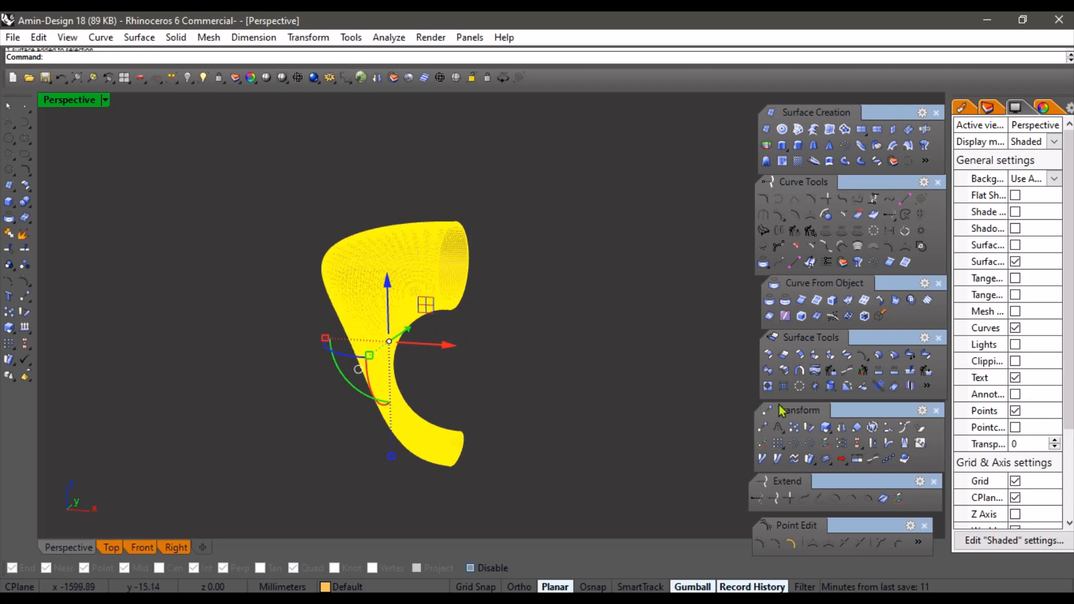
scroll(471, 458, up, 4)
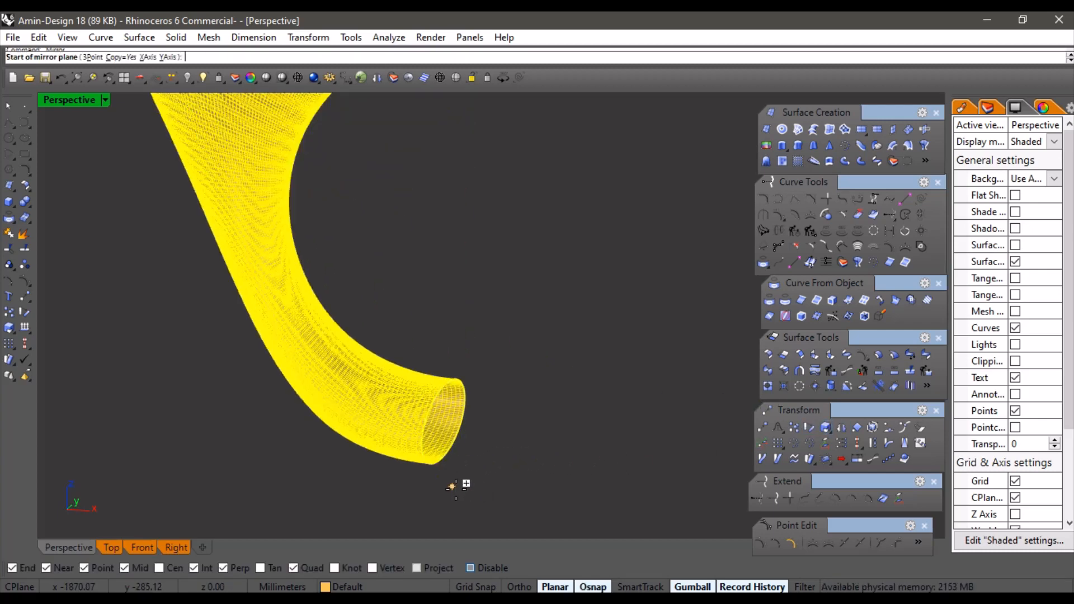
click(452, 456)
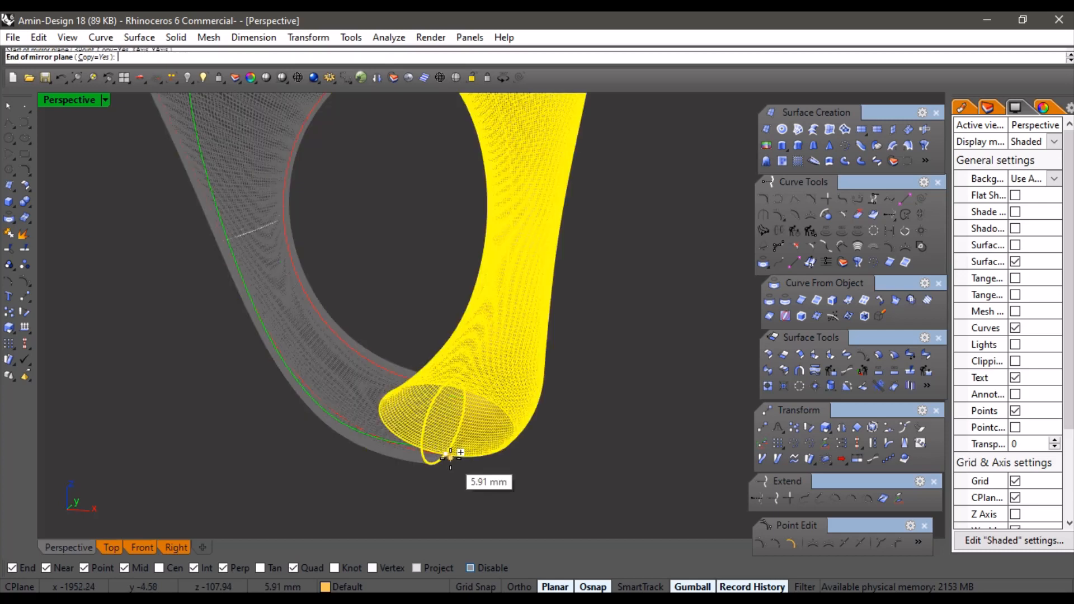
scroll(459, 425, down, 4)
click(480, 353)
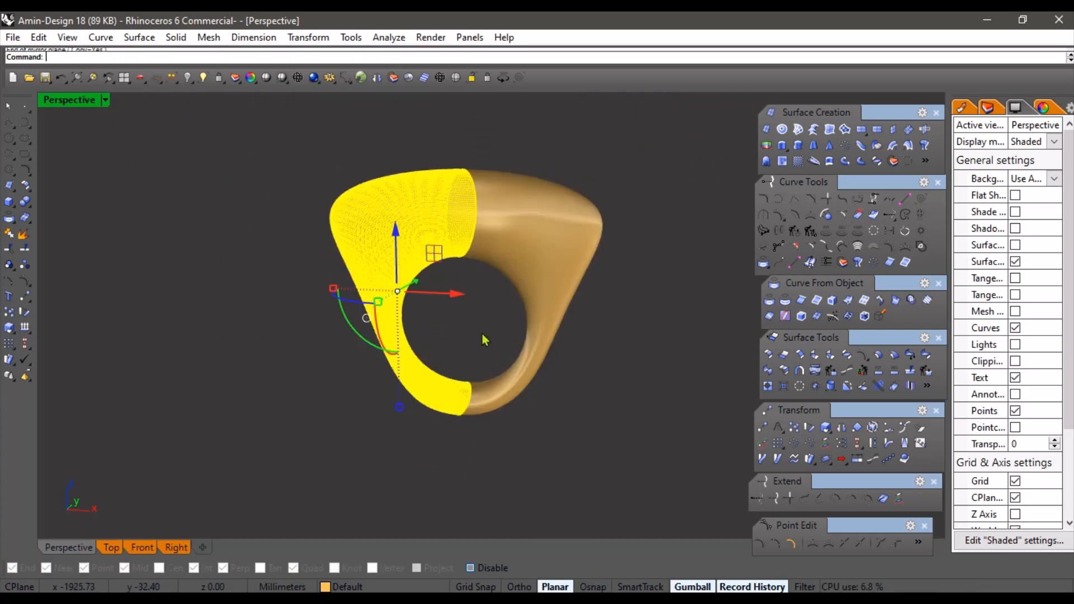
key(Escape)
- Stretch the ellipse halfway up the ring's shank along its Y axis to widen the band through history
scroll(482, 335, down, 4)
shift+right_drag(482, 334, 518, 359)
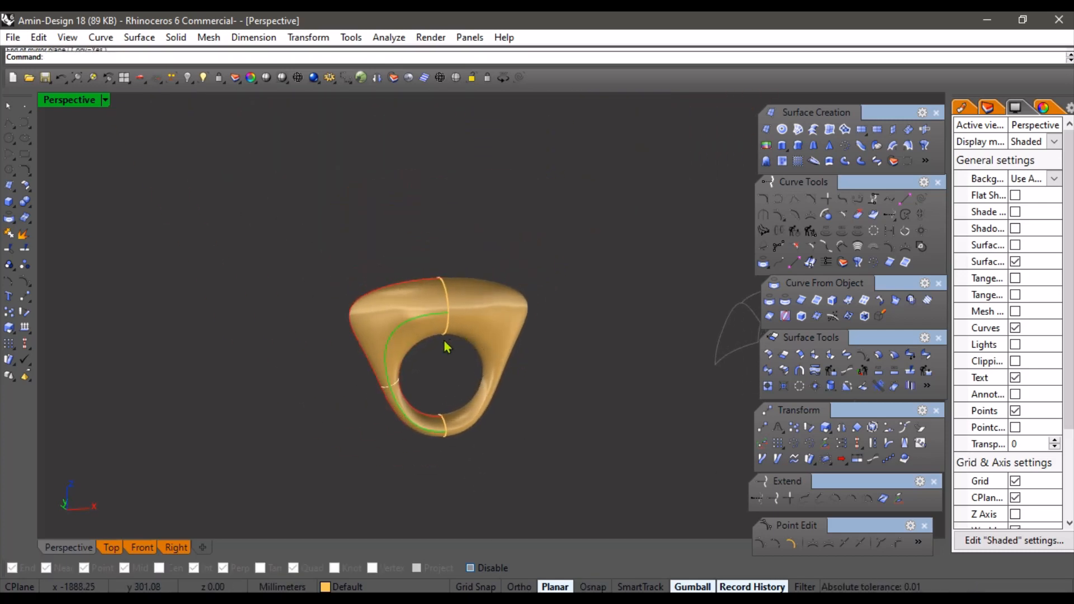
right_drag(447, 347, 507, 374)
scroll(560, 379, up, 4)
right_drag(516, 298, 331, 329)
scroll(320, 304, up, 3)
click(331, 307)
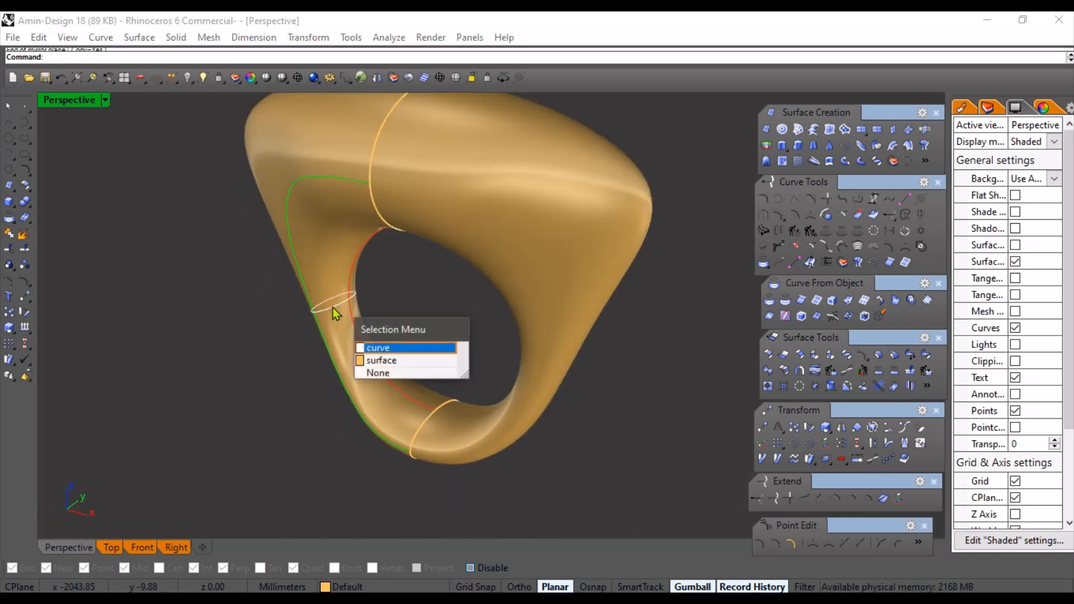
click(378, 347)
right_drag(347, 336, 327, 331)
scroll(328, 330, up, 4)
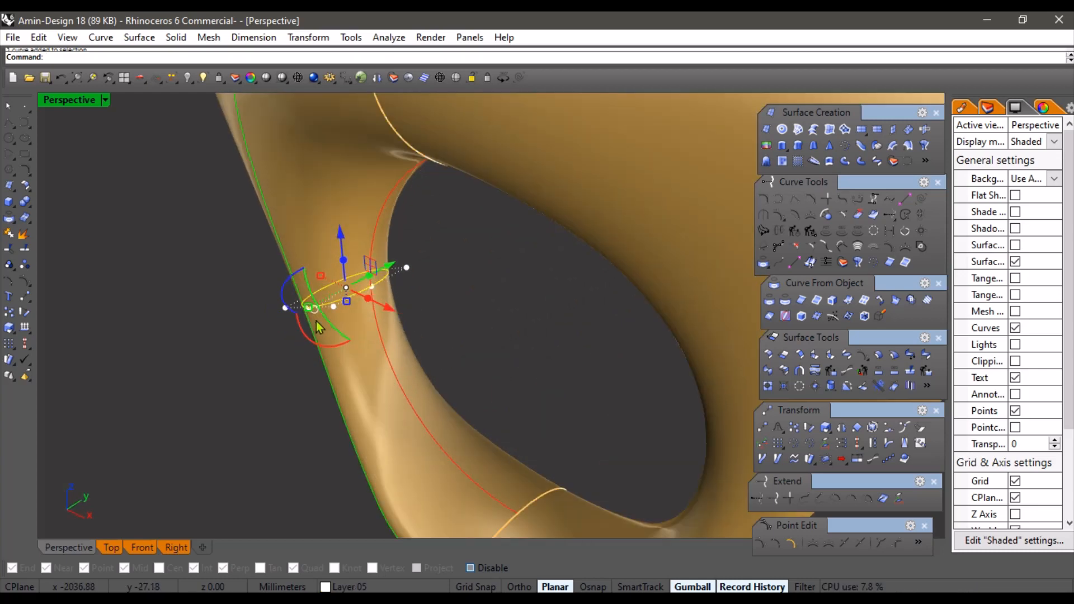
drag(307, 307, 235, 333)
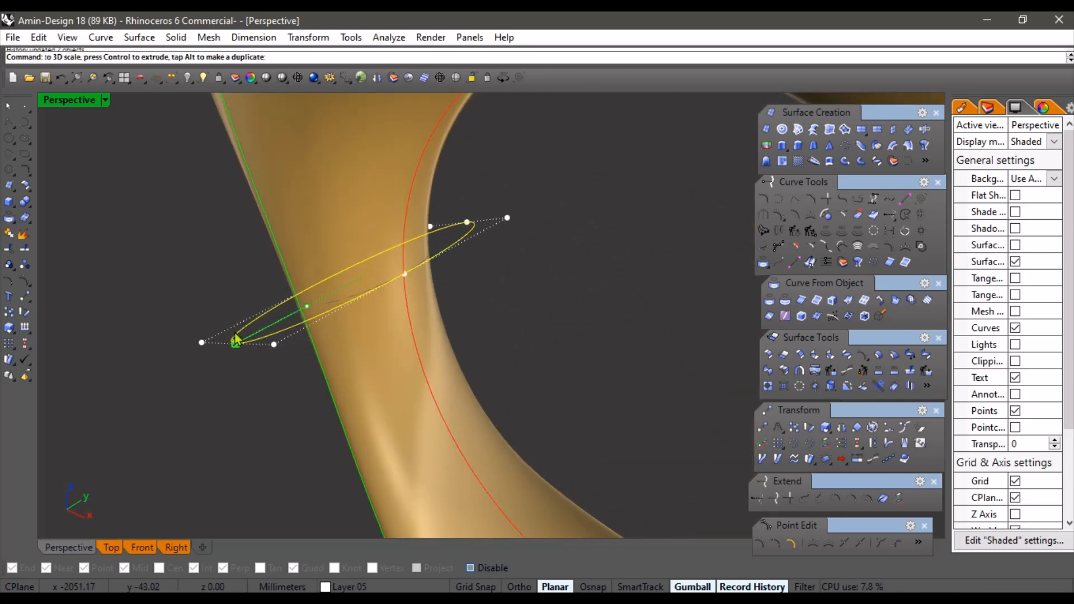
scroll(318, 306, down, 12)
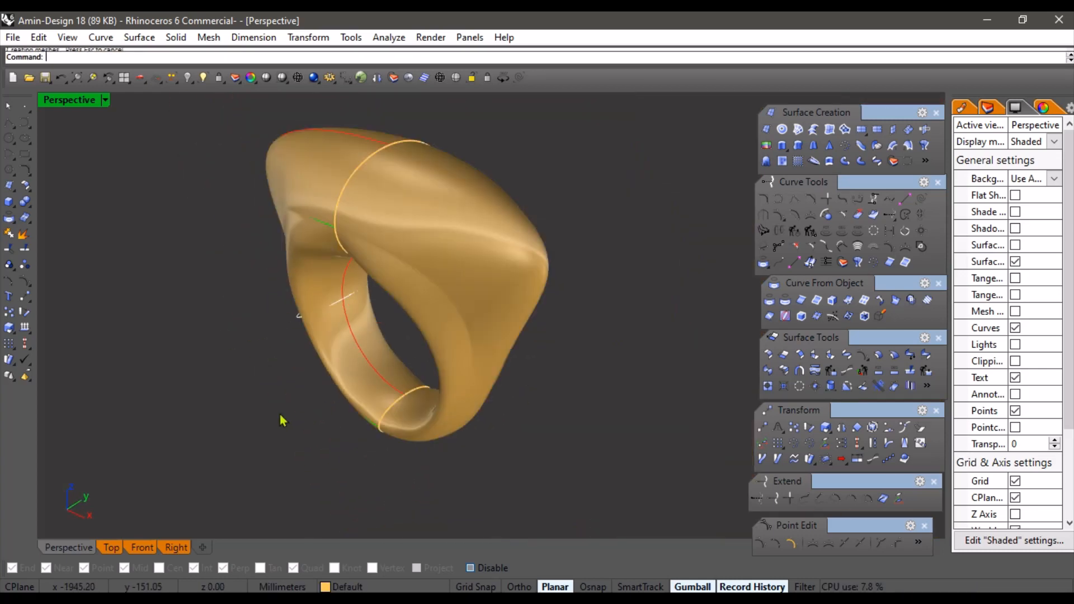
- Scale the cross-section ellipse at the base of the band vertically to make it taller
right_drag(282, 420, 378, 445)
click(407, 444)
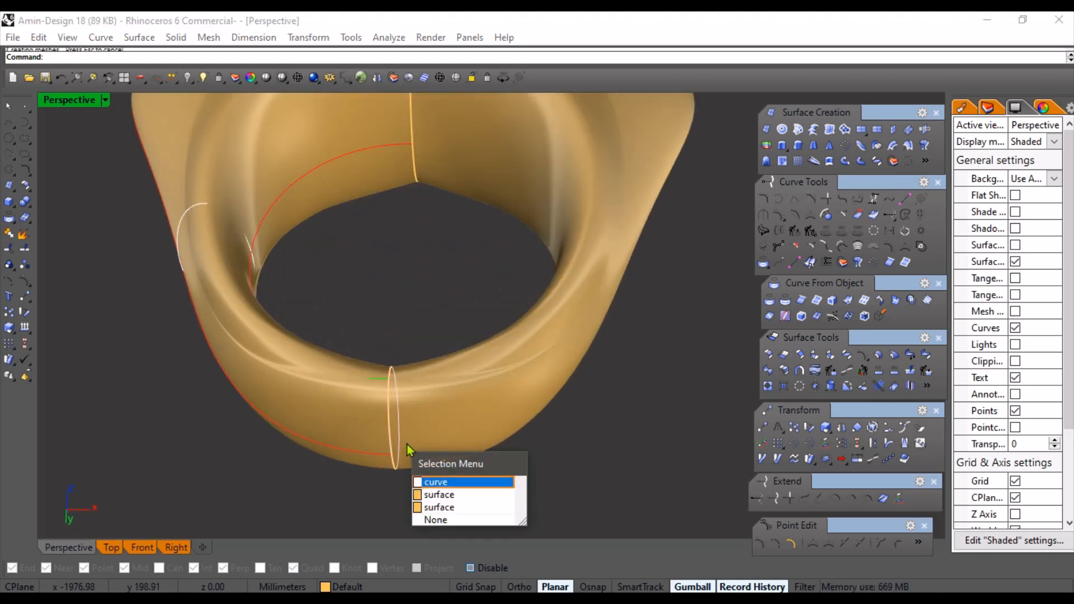
click(442, 485)
right_drag(442, 485, 440, 440)
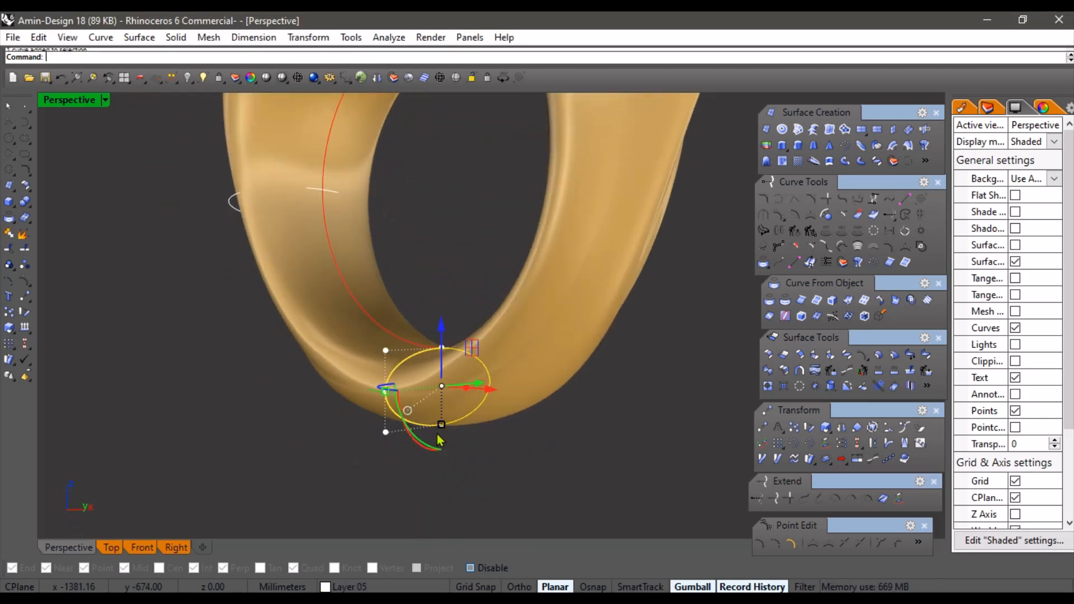
drag(443, 428, 441, 451)
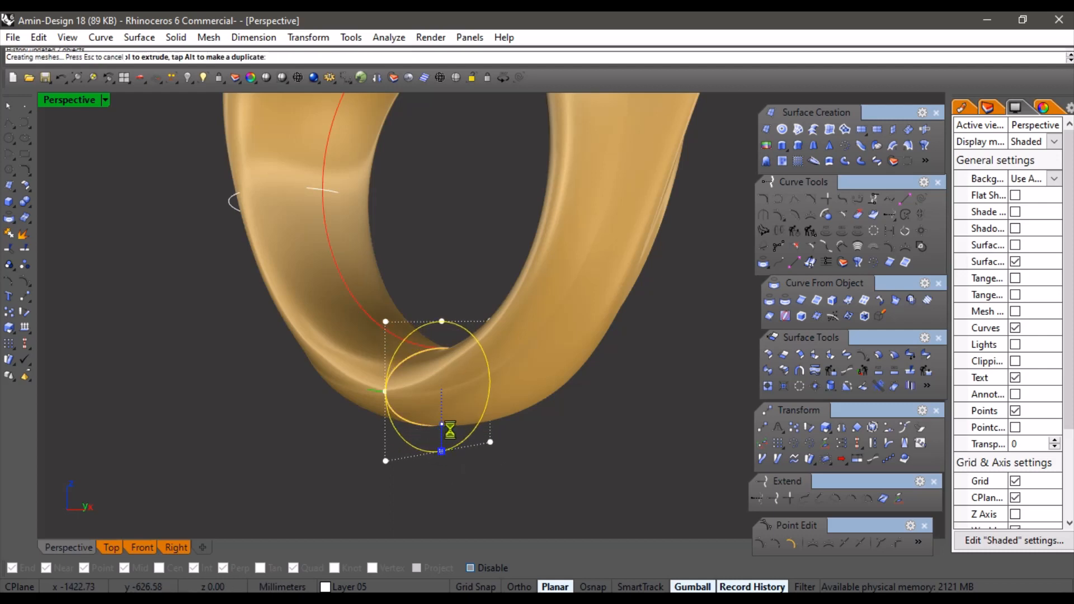
right_drag(469, 375, 324, 323)
- Scale the large cross-section ellipse at the crown of the ring vertically to make it taller
right_drag(297, 264, 407, 340)
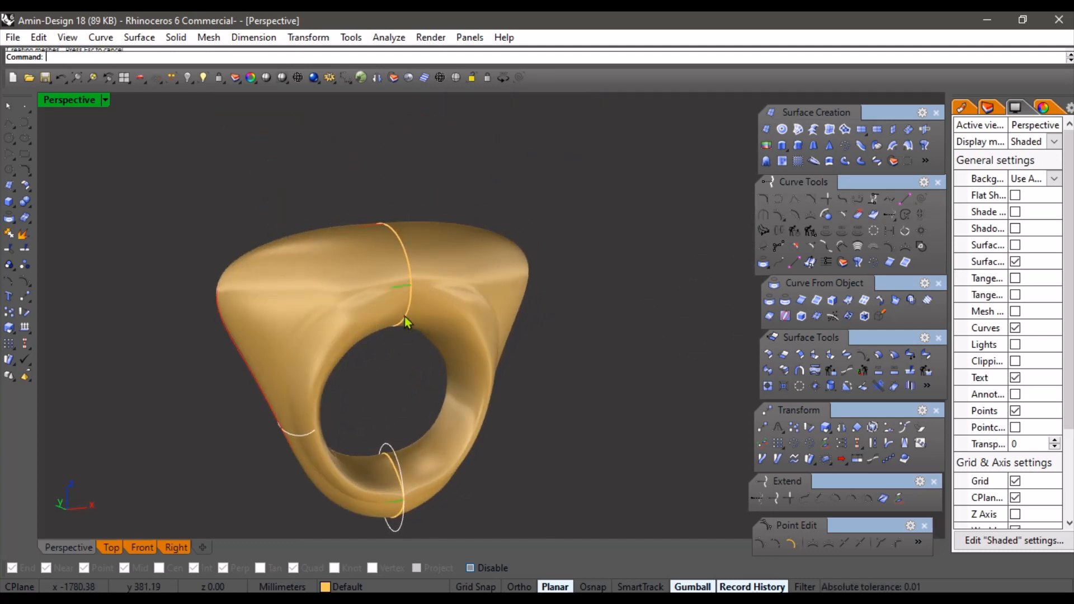
click(405, 317)
click(404, 327)
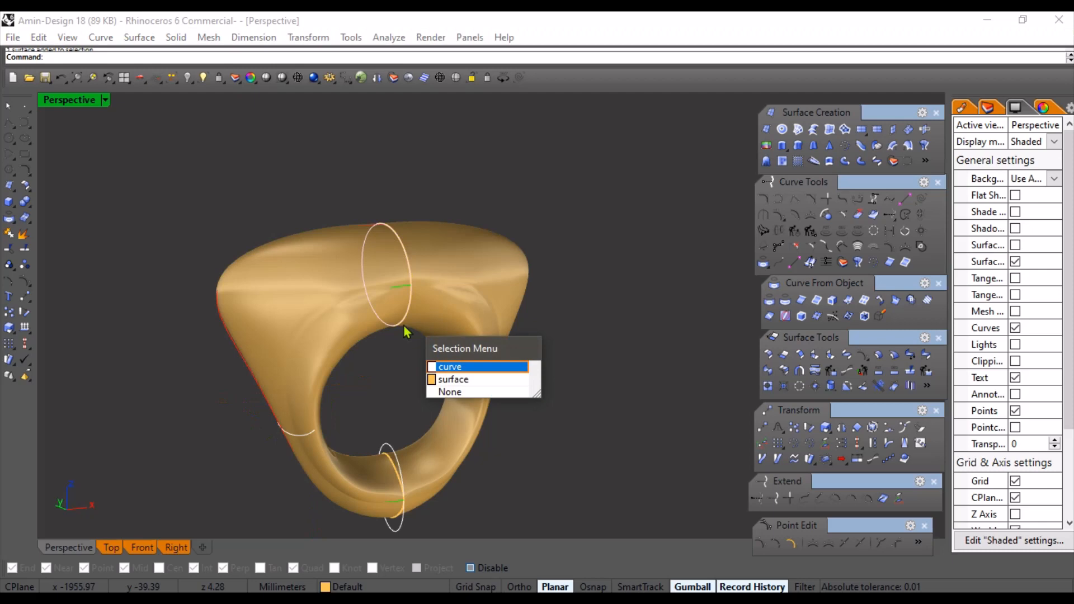
click(450, 367)
scroll(400, 335, up, 3)
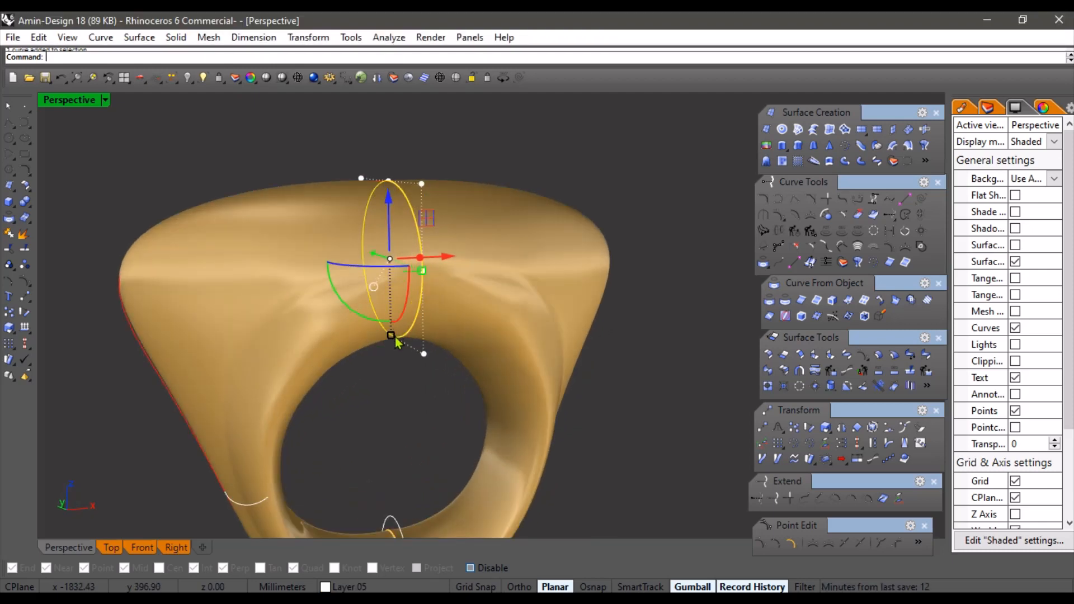
drag(385, 374, 386, 373)
scroll(394, 342, down, 4)
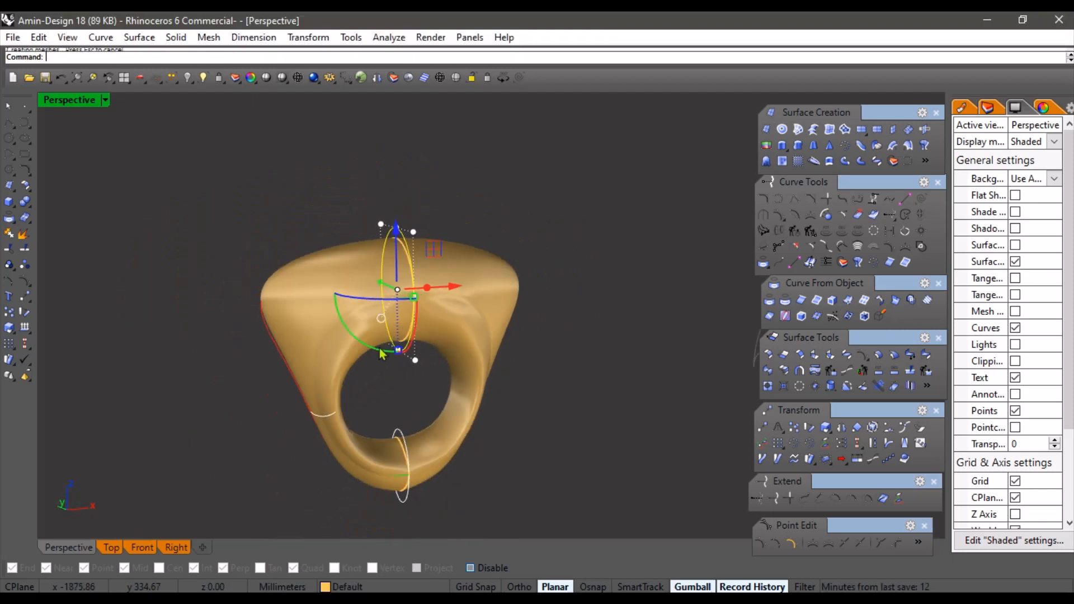
- Inspect the reshaped ring from several angles with curves and surface edges hidden in the viewport display
right_drag(414, 396, 242, 379)
shift+right_drag(319, 369, 419, 405)
scroll(435, 405, up, 4)
right_drag(520, 404, 485, 406)
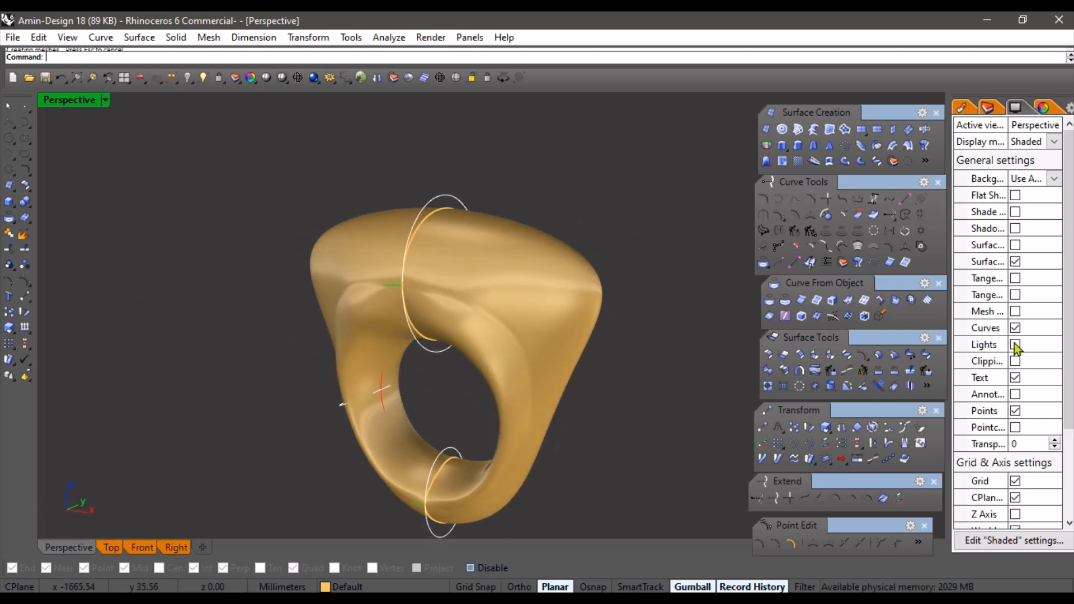
scroll(492, 337, down, 4)
right_drag(494, 339, 556, 389)
scroll(475, 322, up, 2)
click(1015, 261)
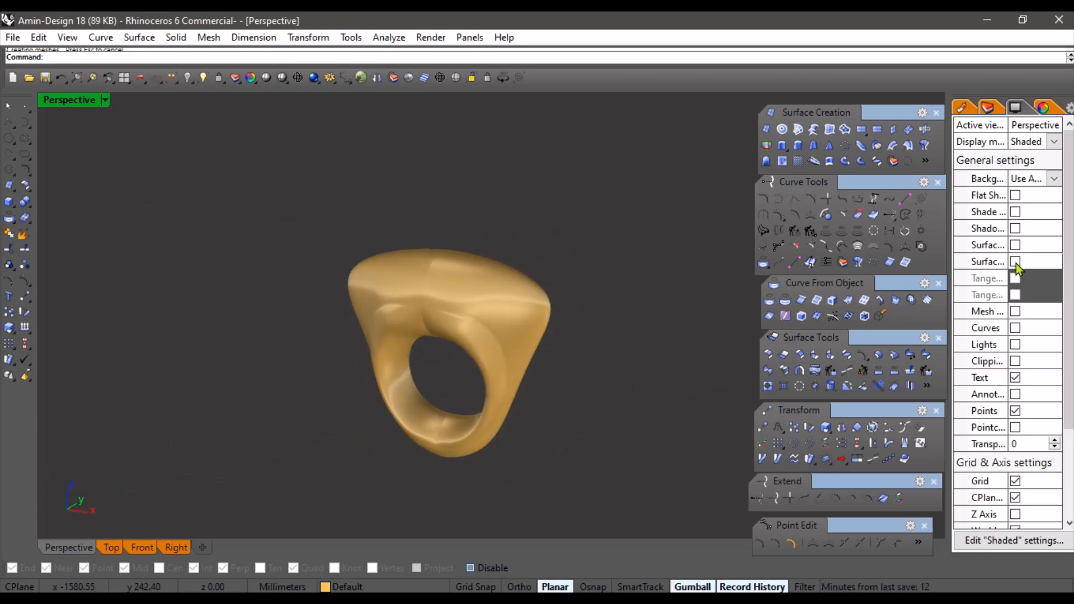
right_drag(603, 412, 420, 341)
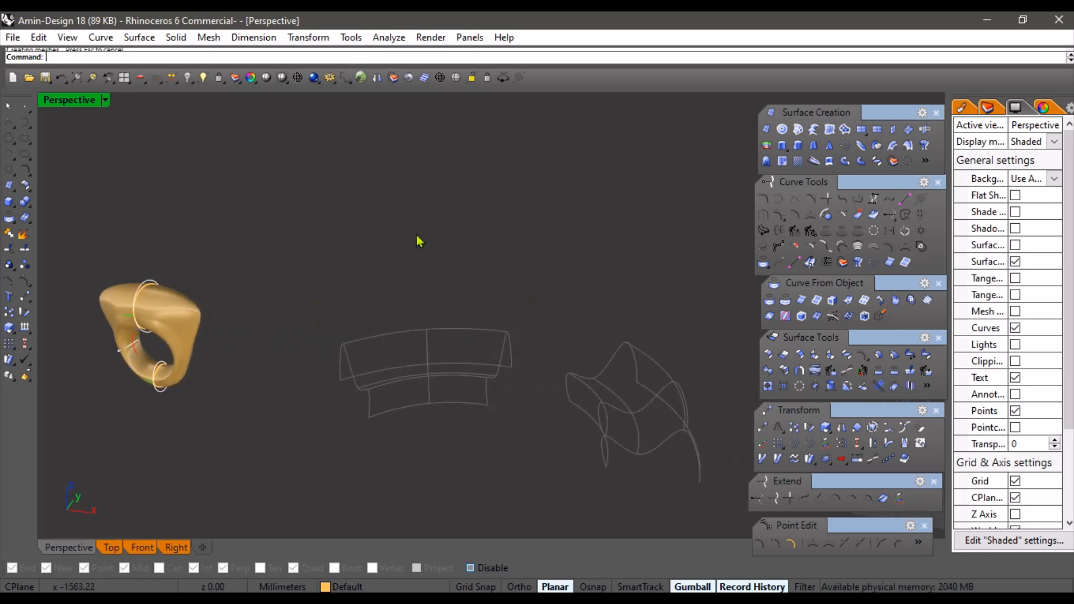
- Unlock the locked curve network of the arched, moulding-like shape beside the ring
click(219, 80)
click(259, 155)
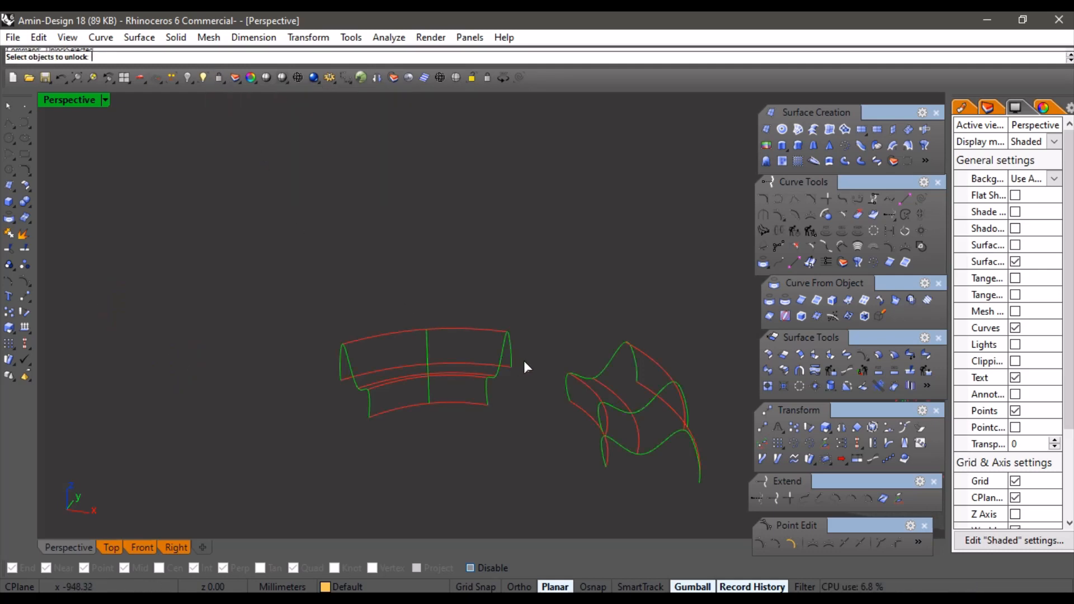
key(Return)
- Create a network surface from the unlocked arched curves with 0.001 tolerances and Position matching on all four edges
right_drag(325, 435, 536, 355)
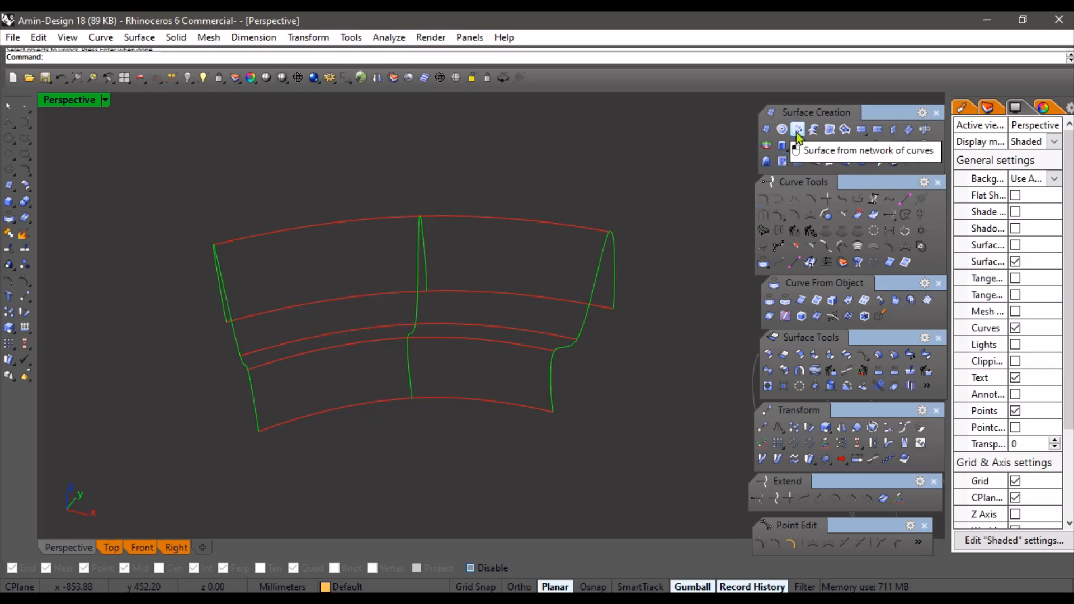
right_drag(616, 185, 603, 245)
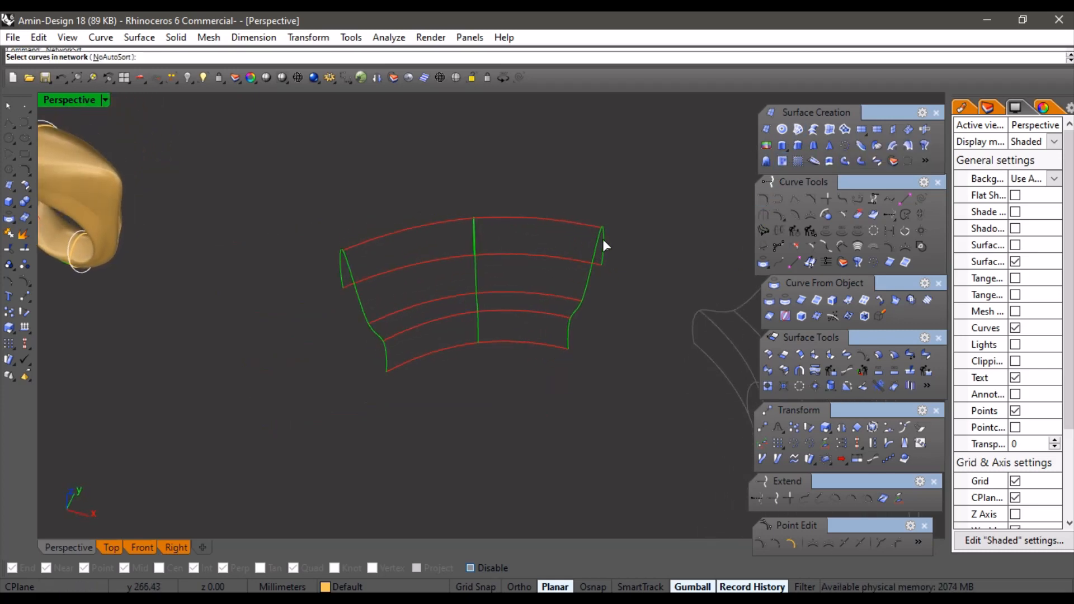
drag(456, 307, 304, 401)
key(Return)
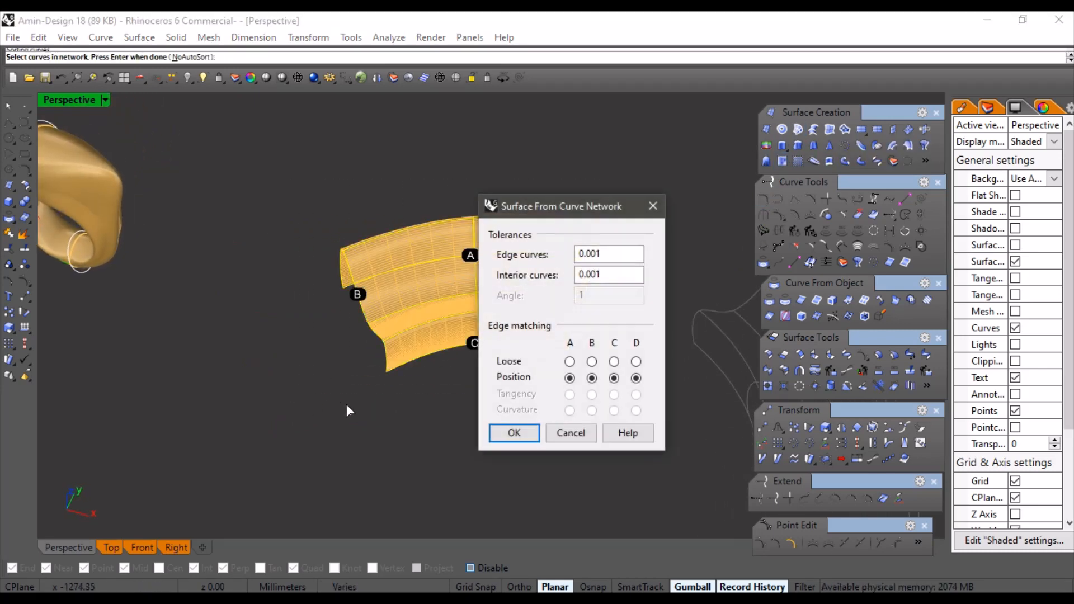
right_drag(348, 408, 300, 416)
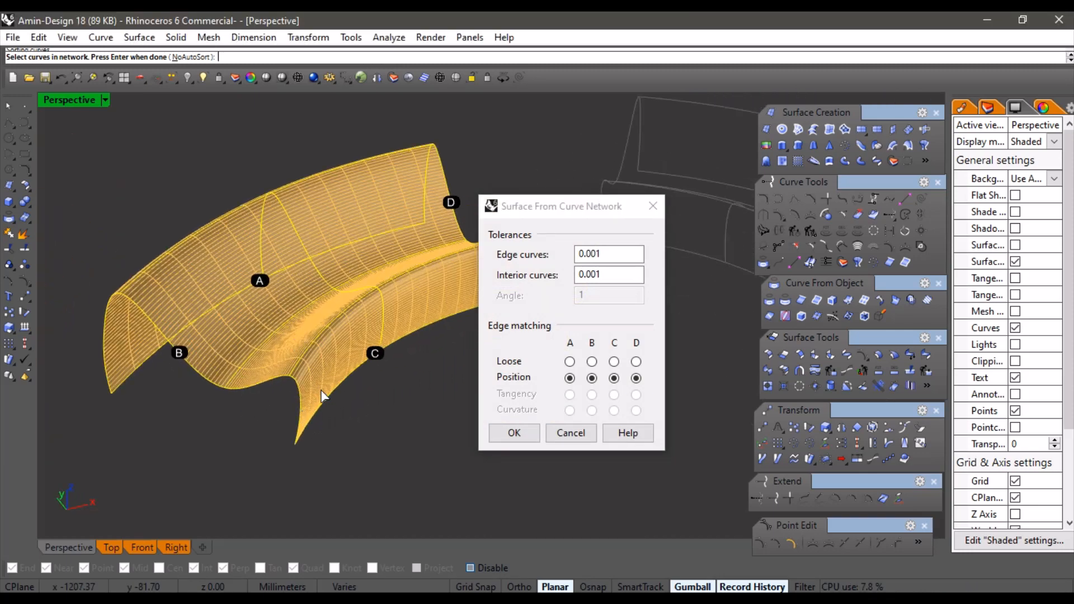
right_drag(231, 444, 348, 391)
key(Return)
right_drag(444, 415, 648, 386)
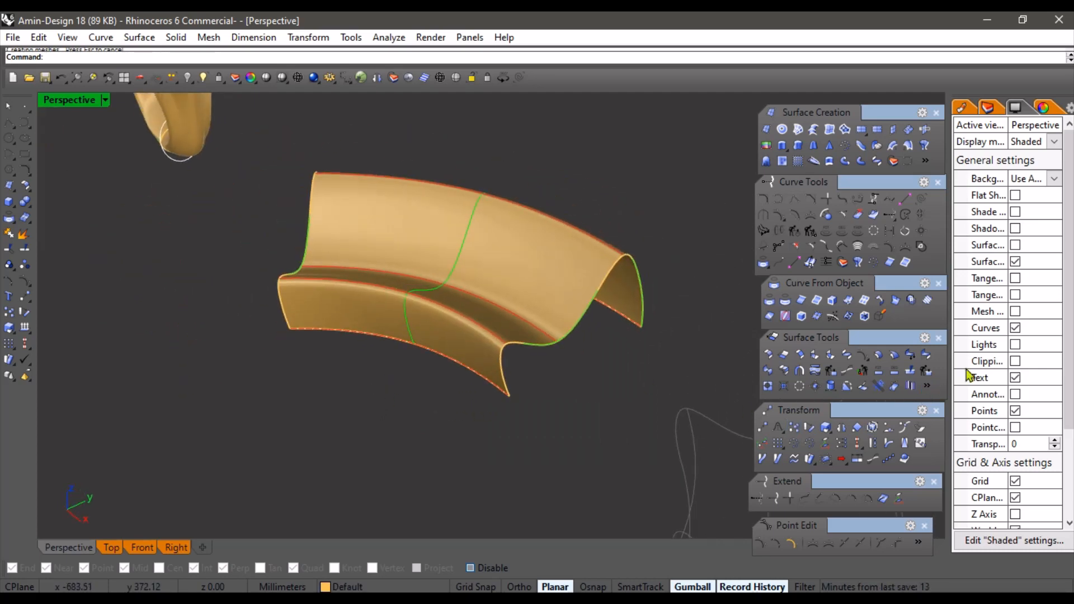
right_drag(493, 298, 627, 289)
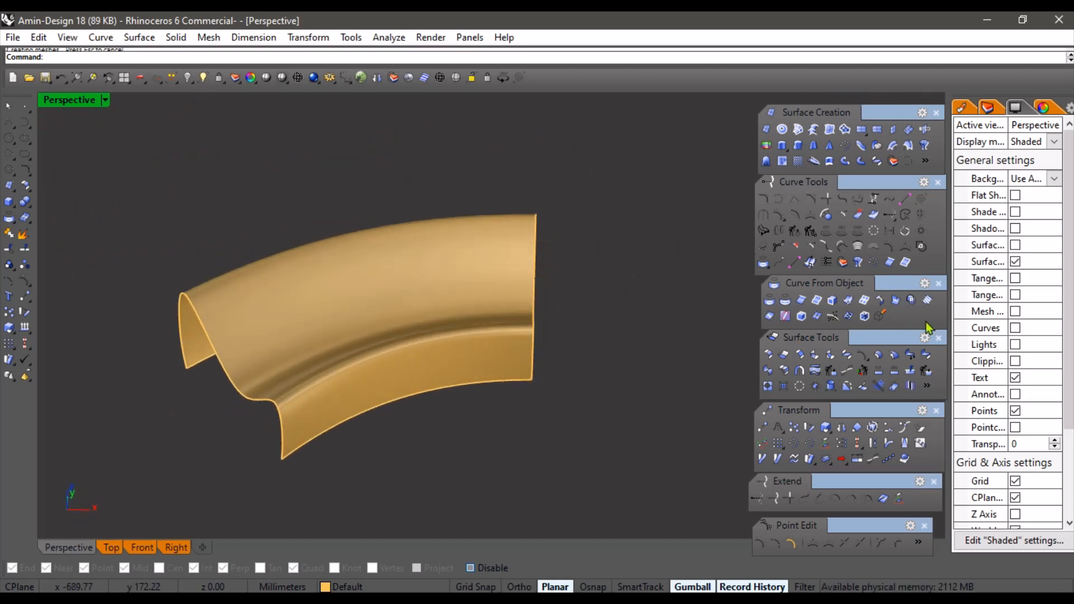
- Unlock the second arched curve network, lying between the finished moulding-like surface and the reference image
right_drag(555, 363, 412, 298)
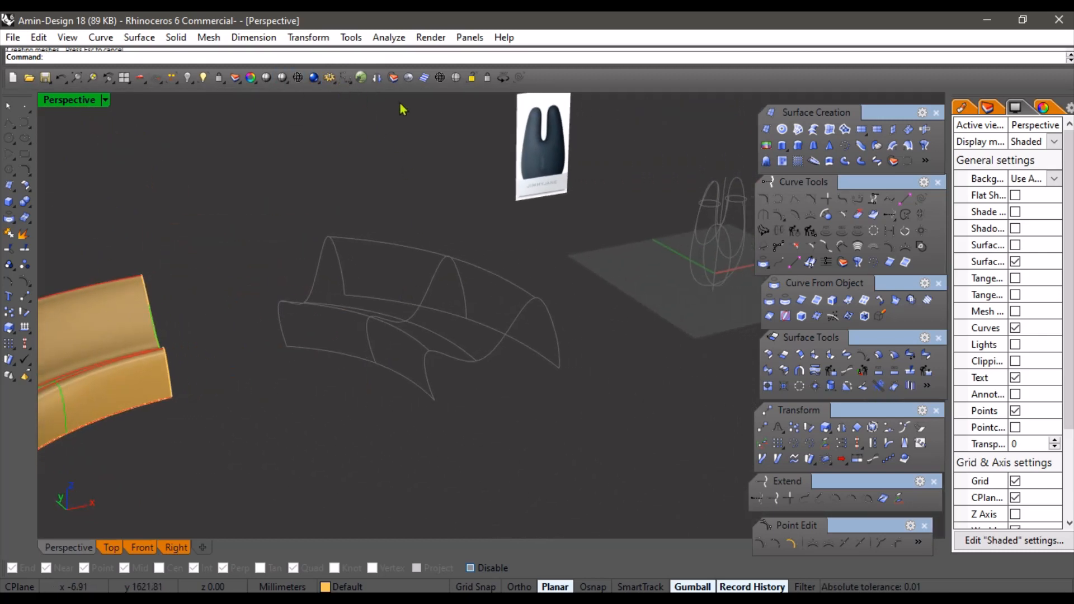
click(223, 82)
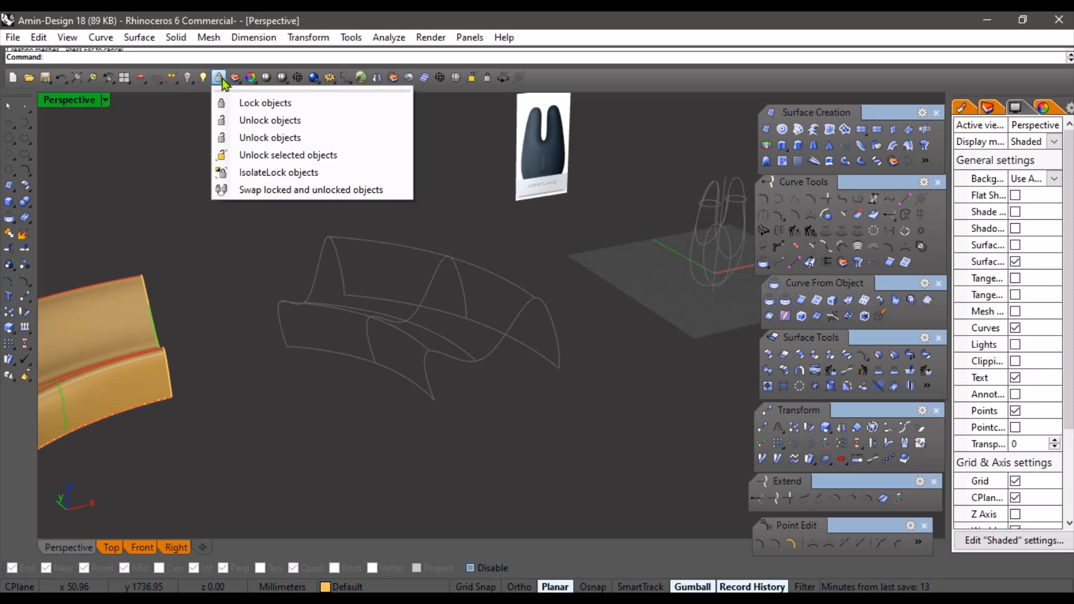
click(252, 154)
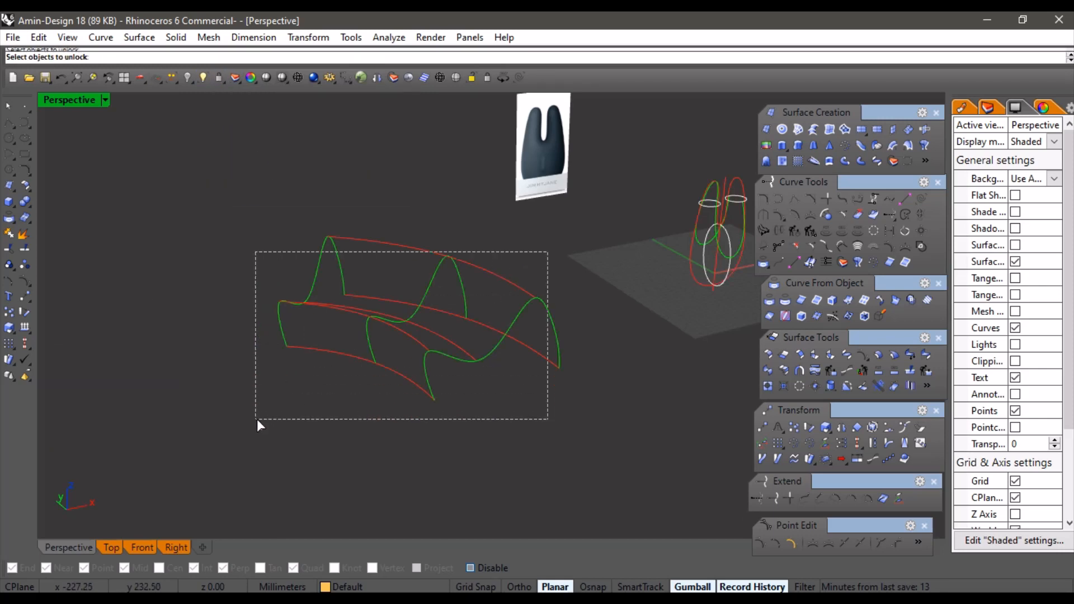
drag(257, 419, 257, 419)
right_click(452, 404)
right_drag(452, 404, 448, 395)
- Create a network surface over the taller arch from the cross profiles and its long rails, with 0.001 tolerances and Position matching on all edges
scroll(401, 283, up, 4)
right_drag(417, 279, 537, 358)
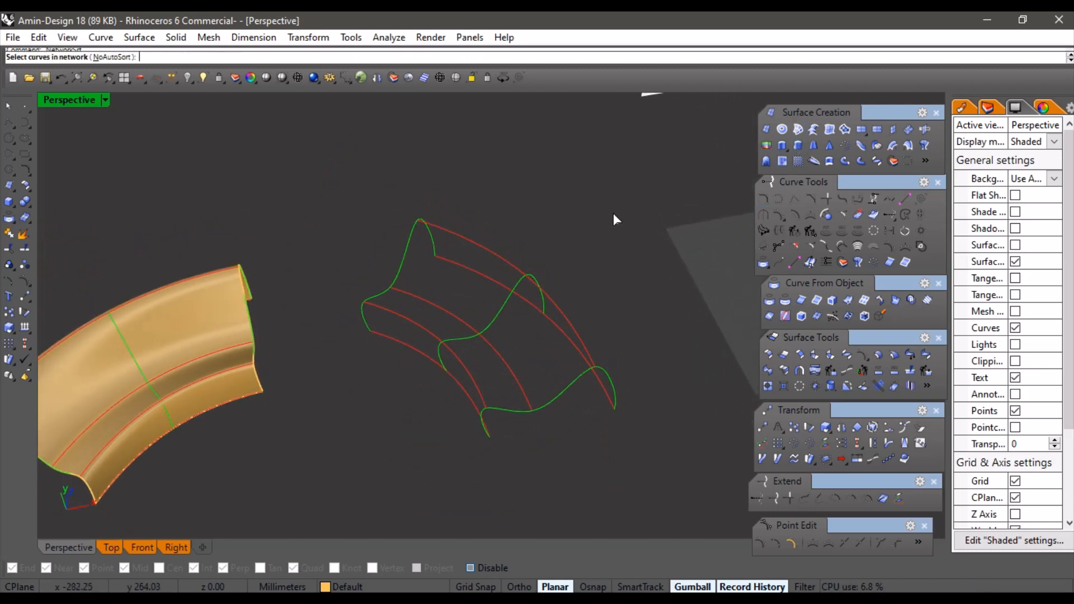
mouse_move(538, 273)
mouse_down()
mouse_move(549, 268)
mouse_move(543, 258)
mouse_up()
right_drag(539, 251, 498, 238)
mouse_move(509, 332)
right_down()
mouse_move(472, 250)
mouse_move(523, 316)
right_up()
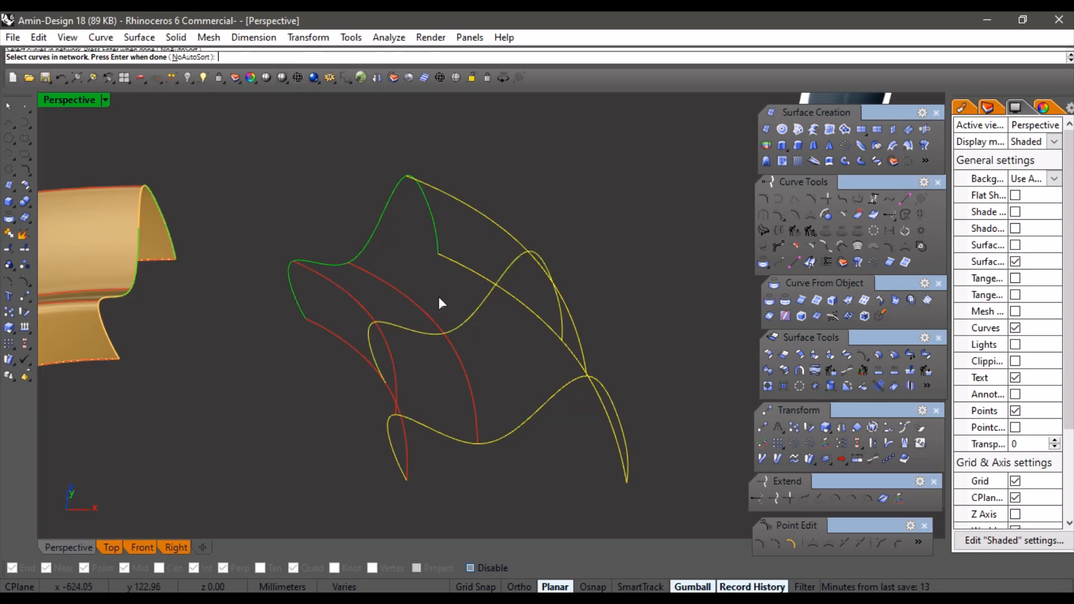
click(373, 238)
right_drag(410, 236, 471, 354)
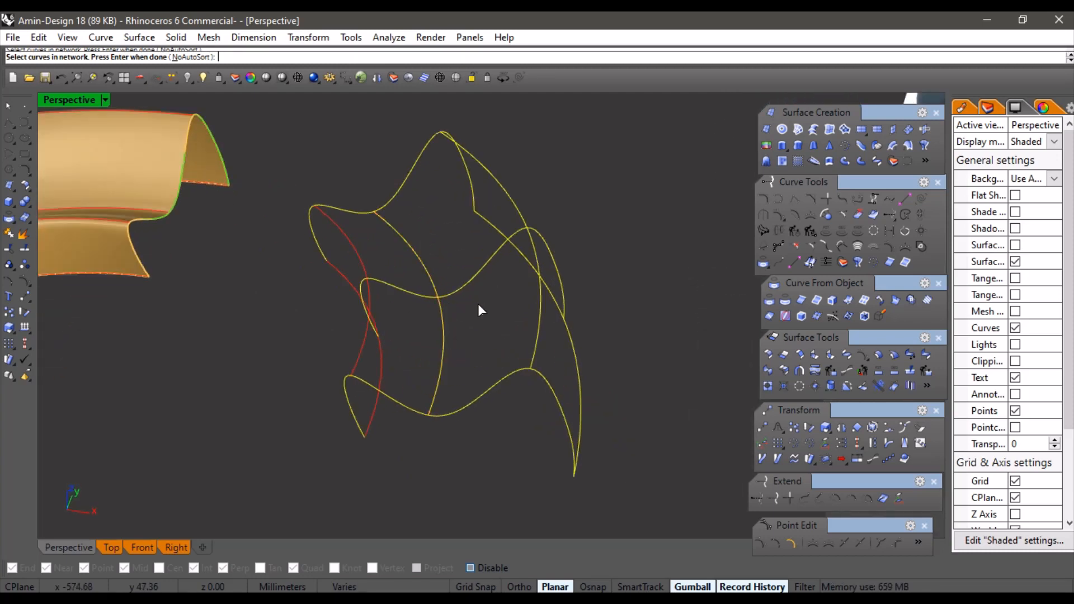
right_drag(478, 305, 519, 335)
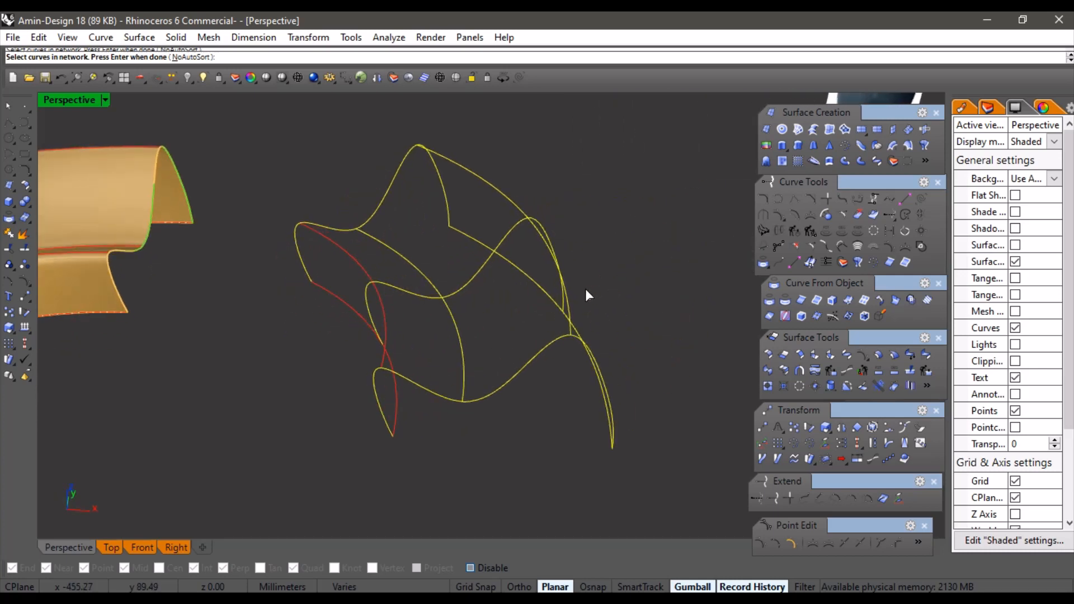
right_drag(585, 288, 552, 304)
right_click(516, 226)
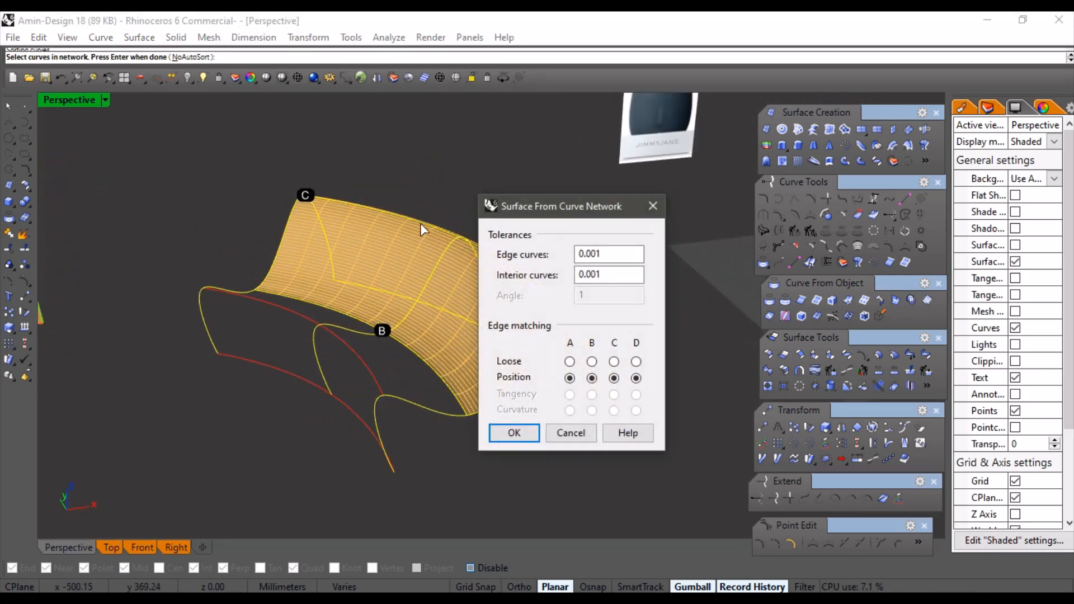
right_drag(421, 224, 375, 195)
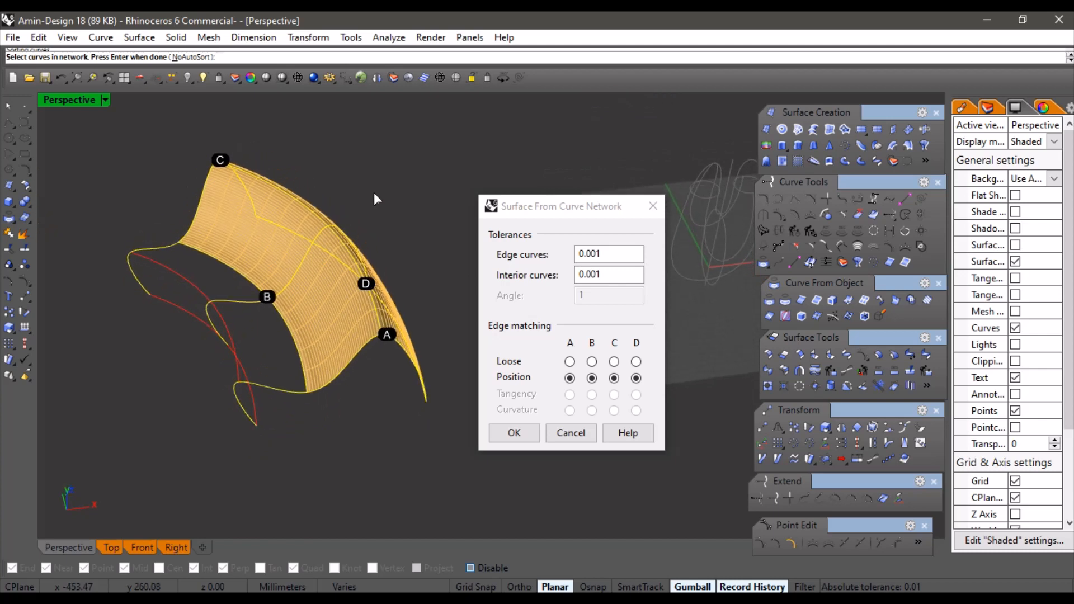
click(534, 433)
- Create a separate network surface over the lower front lip from the three cross profiles and its two long curves
right_drag(377, 360, 397, 336)
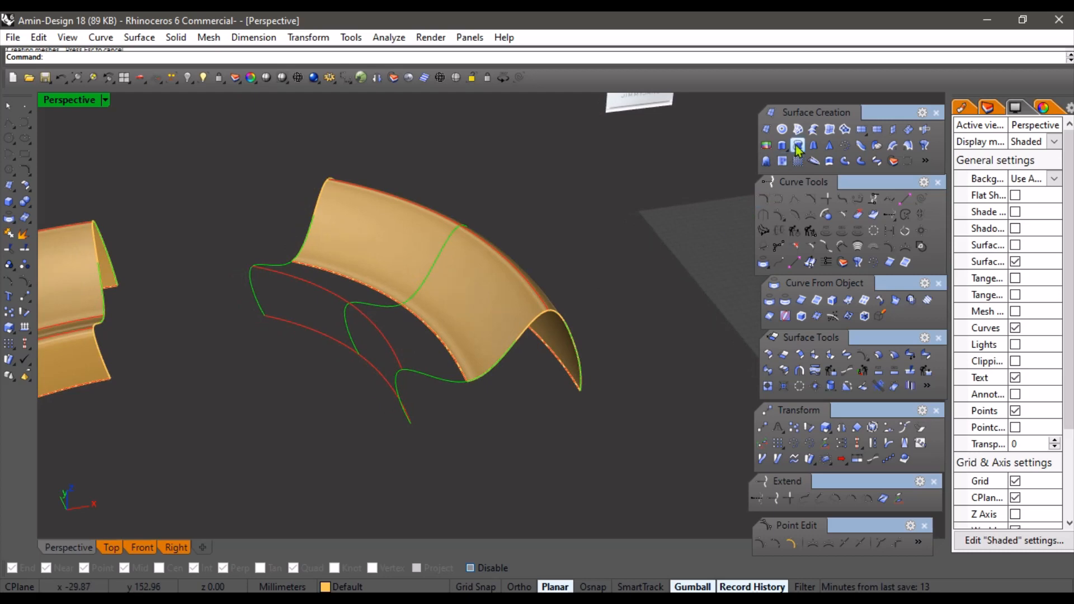
right_drag(373, 423, 336, 369)
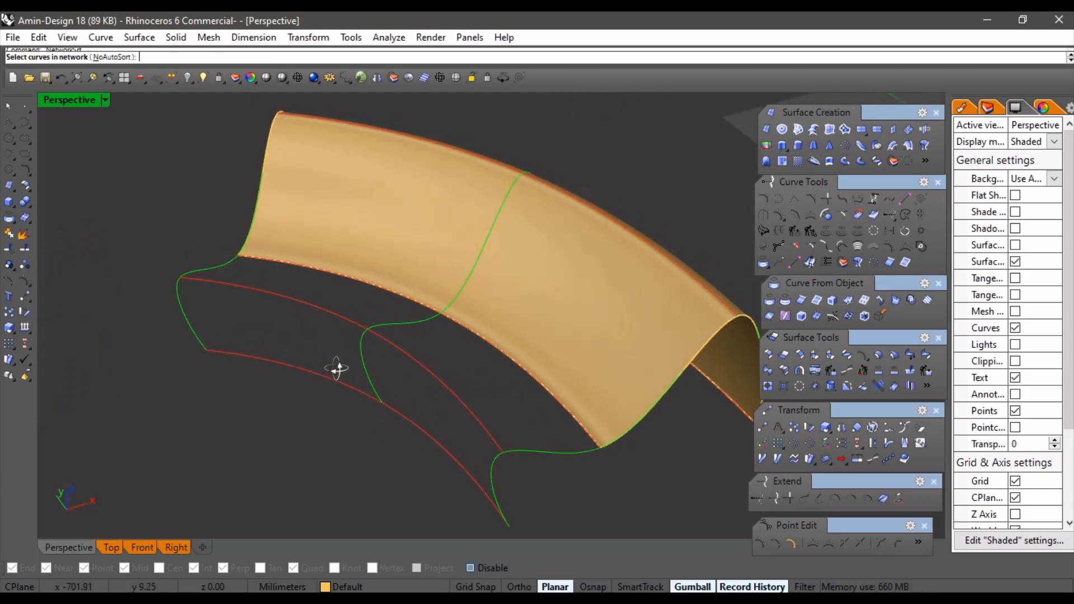
click(201, 337)
click(364, 365)
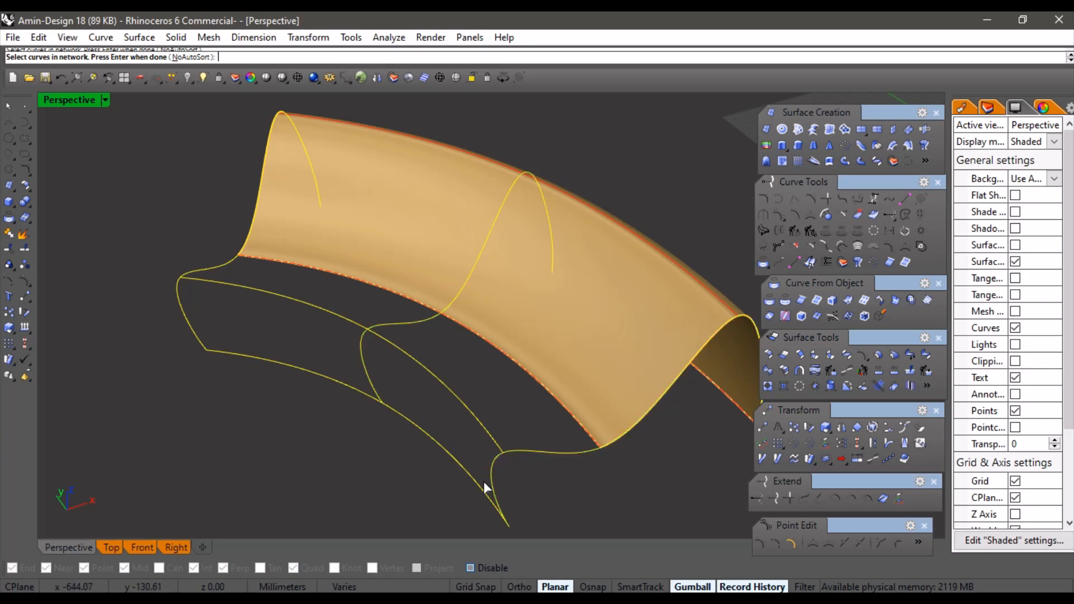
scroll(403, 434, down, 4)
right_drag(403, 434, 309, 384)
right_click(311, 405)
key(Return)
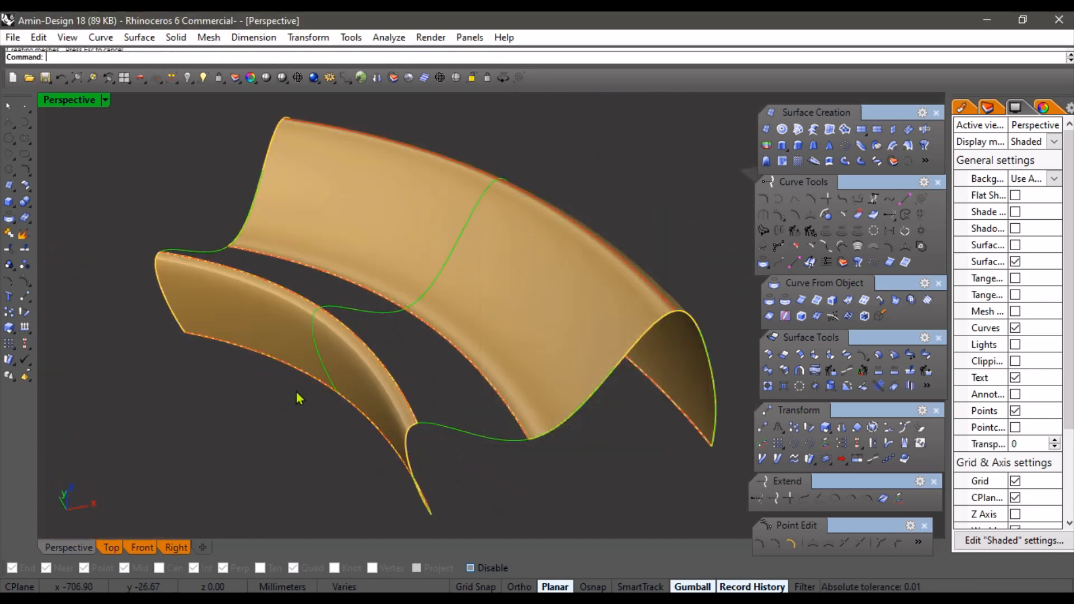
- Preview the single-surface and split arched shapes side by side in a temporary Rendered shade without curves
scroll(319, 364, down, 6)
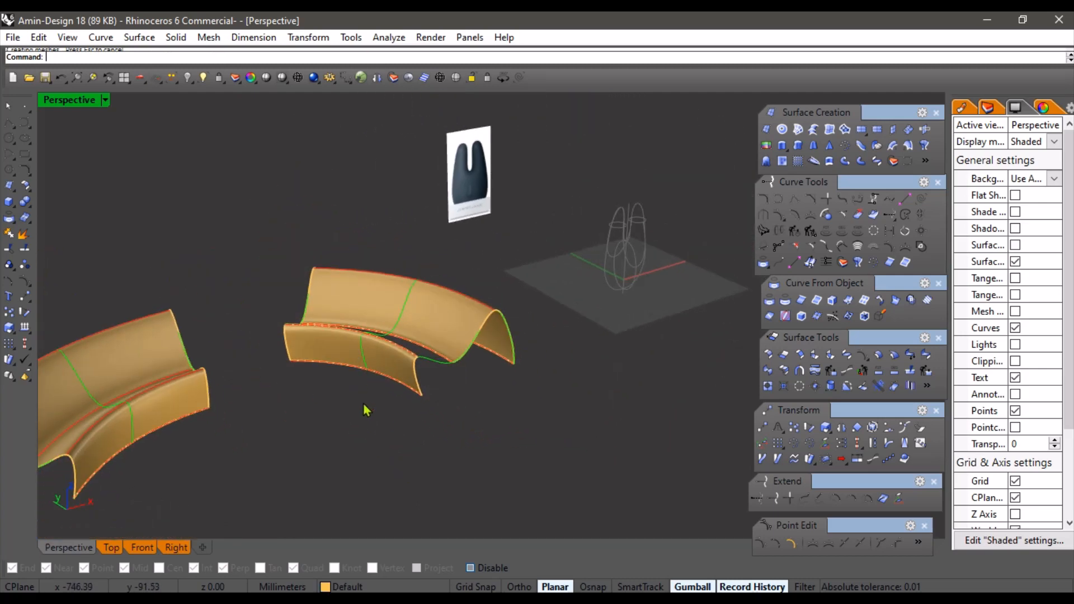
click(266, 77)
mouse_move(307, 365)
right_down()
mouse_move(348, 372)
mouse_move(360, 472)
mouse_move(307, 412)
mouse_move(412, 341)
mouse_move(350, 385)
mouse_move(252, 390)
right_up()
shift+right_drag(457, 382, 394, 401)
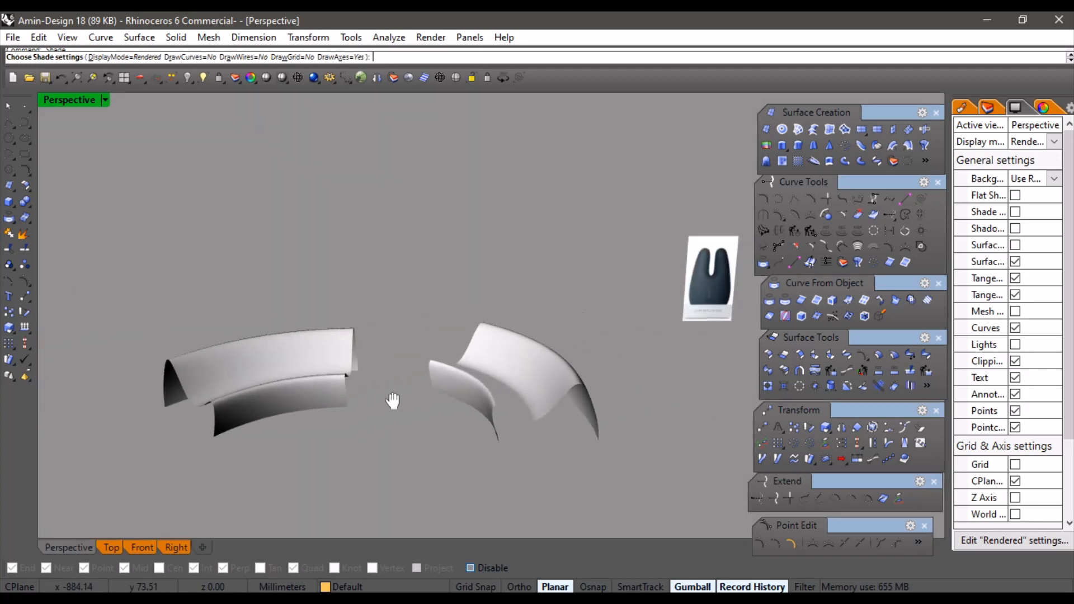
key(Escape)
- Raise the middle control points of the long valley curve on the first arched surface to reshape it through history
shift+right_drag(463, 396, 416, 411)
scroll(415, 411, up, 2)
scroll(414, 417, up, 2)
right_drag(425, 344, 470, 427)
right_drag(432, 405, 320, 377)
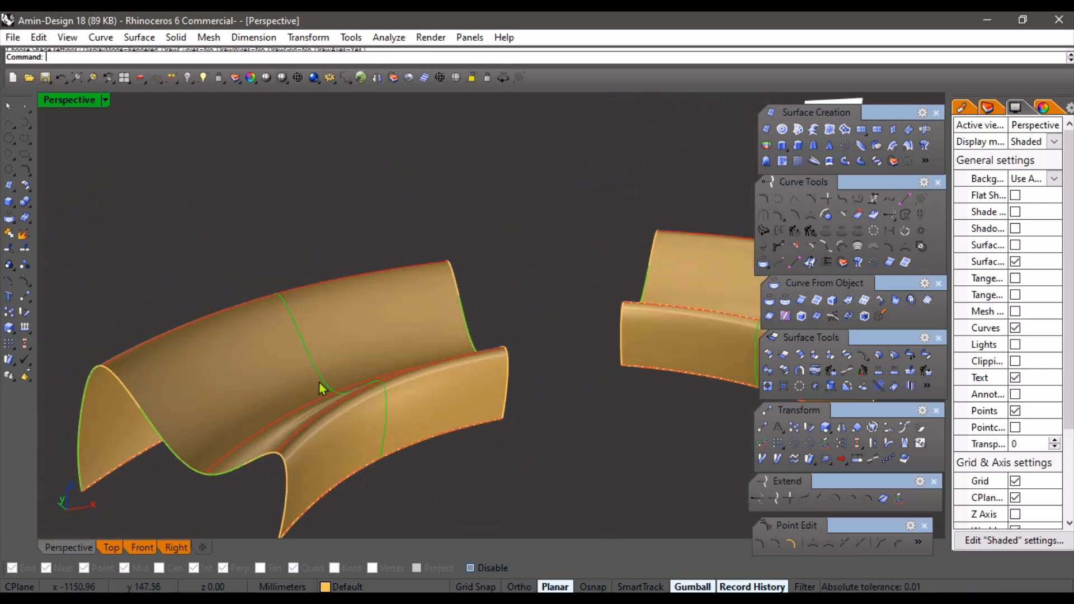
click(314, 398)
right_drag(377, 421, 355, 335)
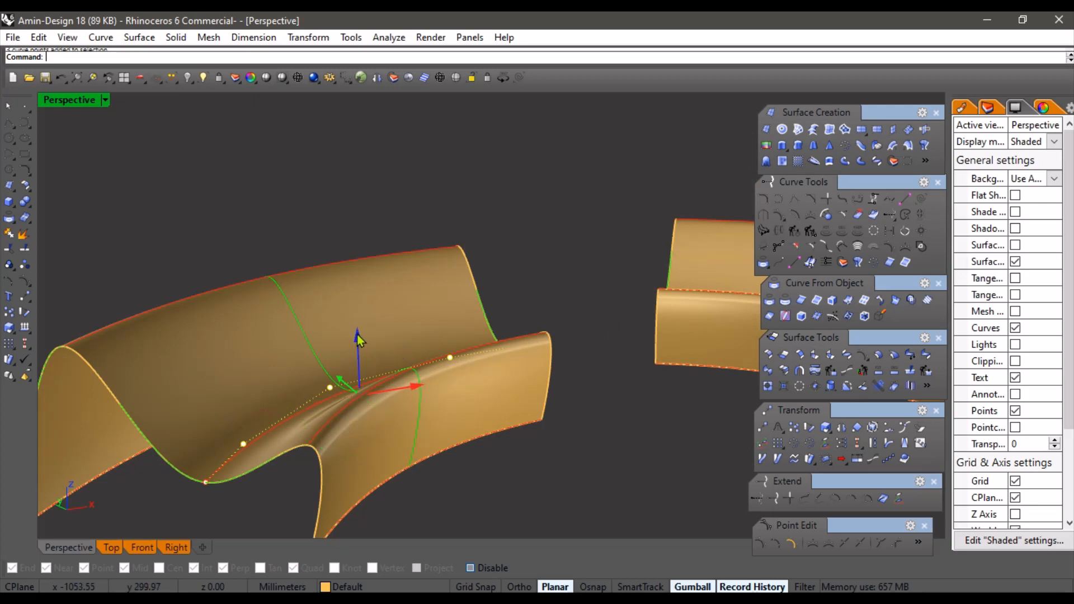
drag(362, 301, 362, 297)
right_drag(264, 392, 336, 363)
drag(361, 299, 361, 279)
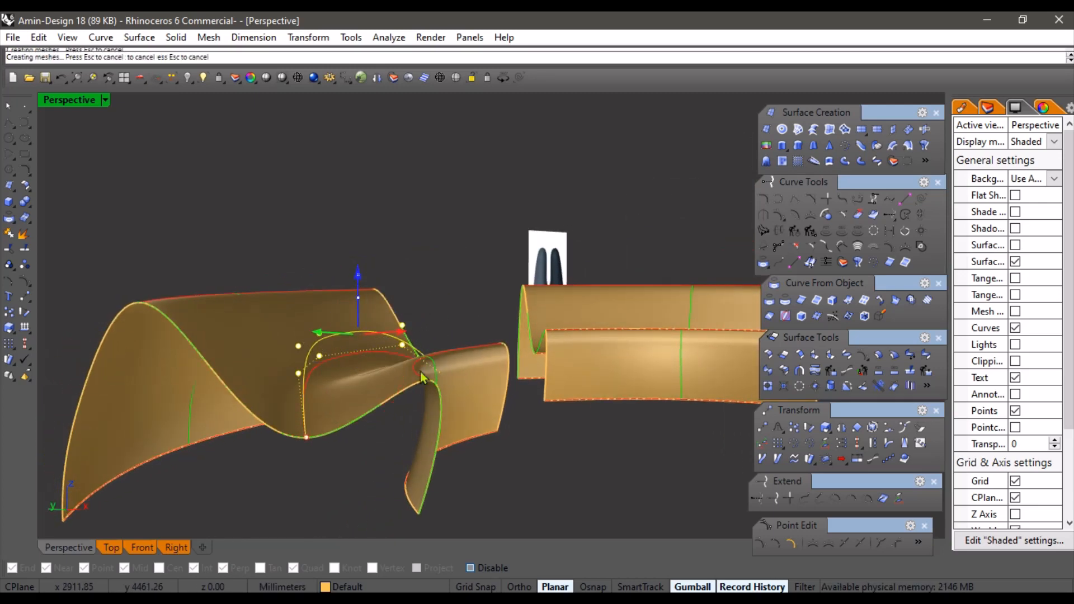
right_drag(420, 372, 470, 506)
click(469, 505)
- Raise the valley control point of the front end profile curve on the first arched surface
scroll(379, 385, up, 3)
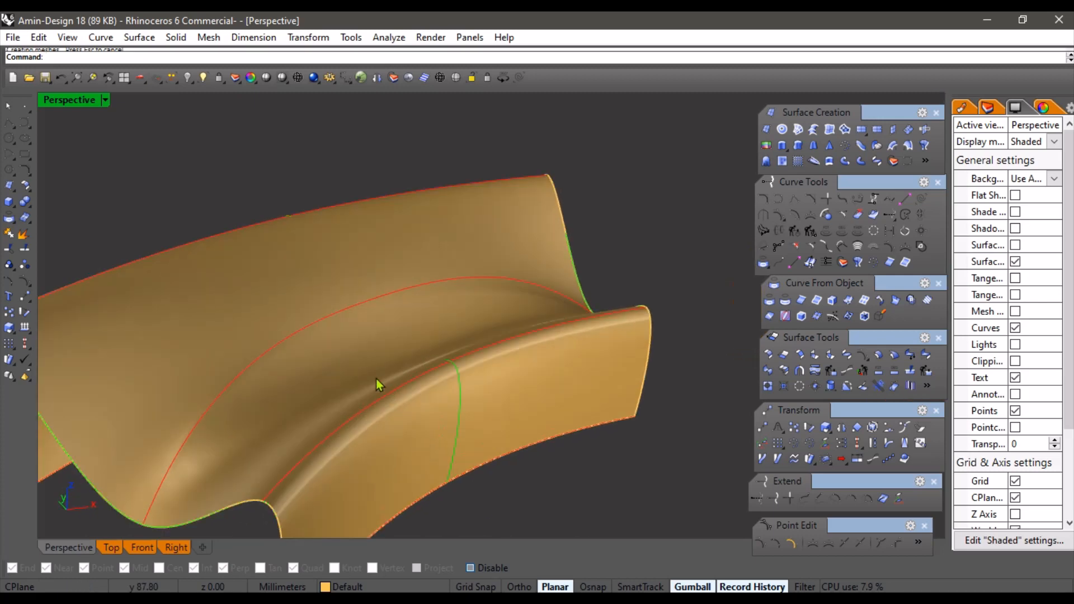
right_drag(322, 410, 337, 391)
click(282, 429)
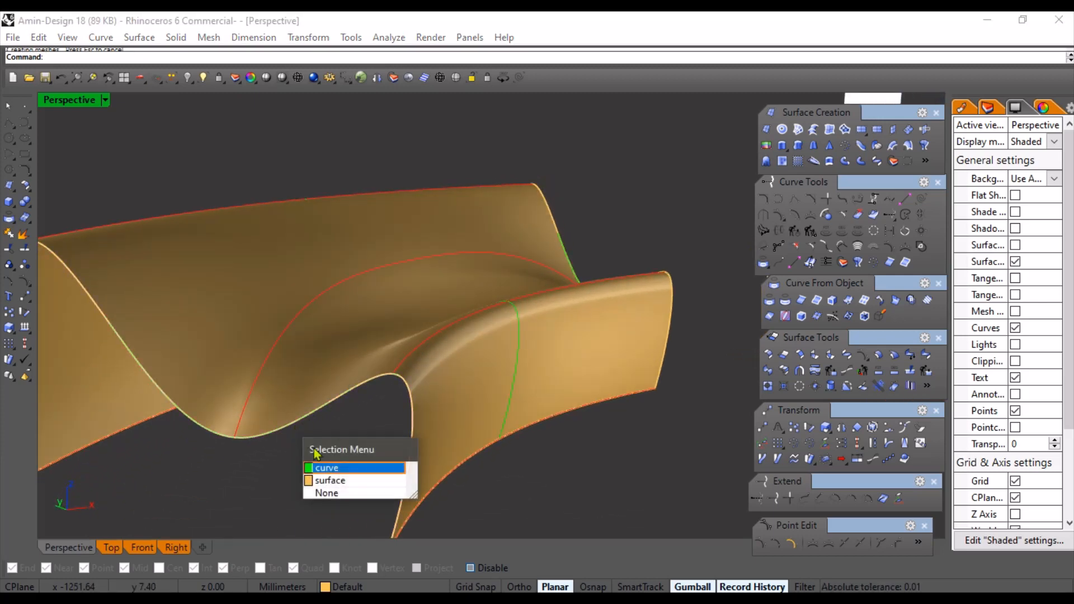
click(330, 468)
scroll(302, 436, down, 2)
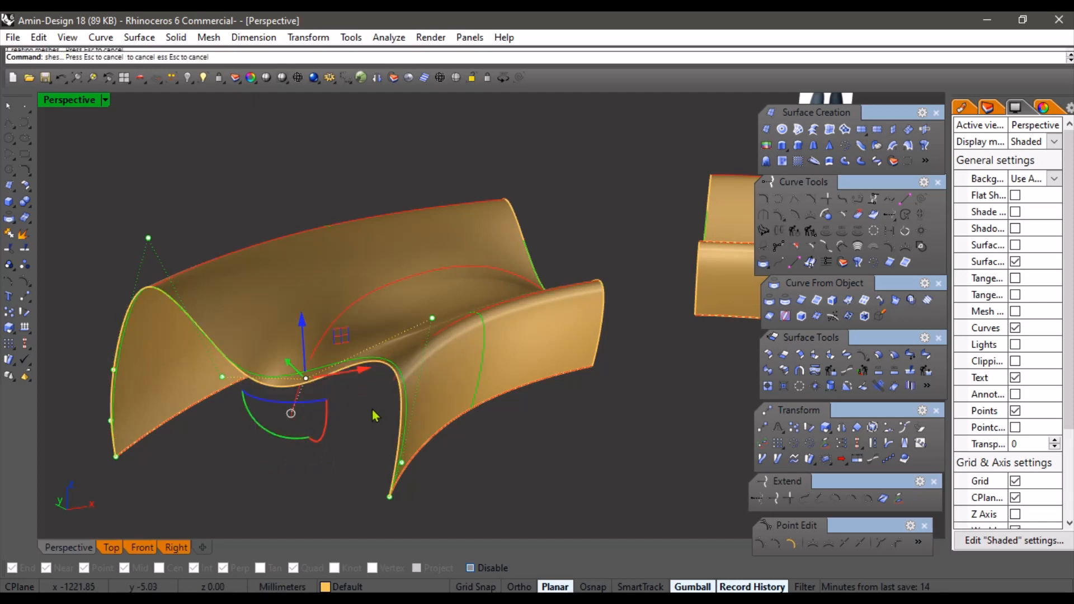
mouse_move(497, 453)
right_down()
mouse_move(276, 408)
mouse_move(379, 355)
mouse_move(407, 385)
mouse_move(408, 367)
mouse_move(248, 329)
mouse_move(364, 356)
mouse_move(470, 402)
mouse_move(404, 420)
right_up()
- Unlock the locked curves of the two-pronged shape beside the reference image
scroll(452, 363, up, 2)
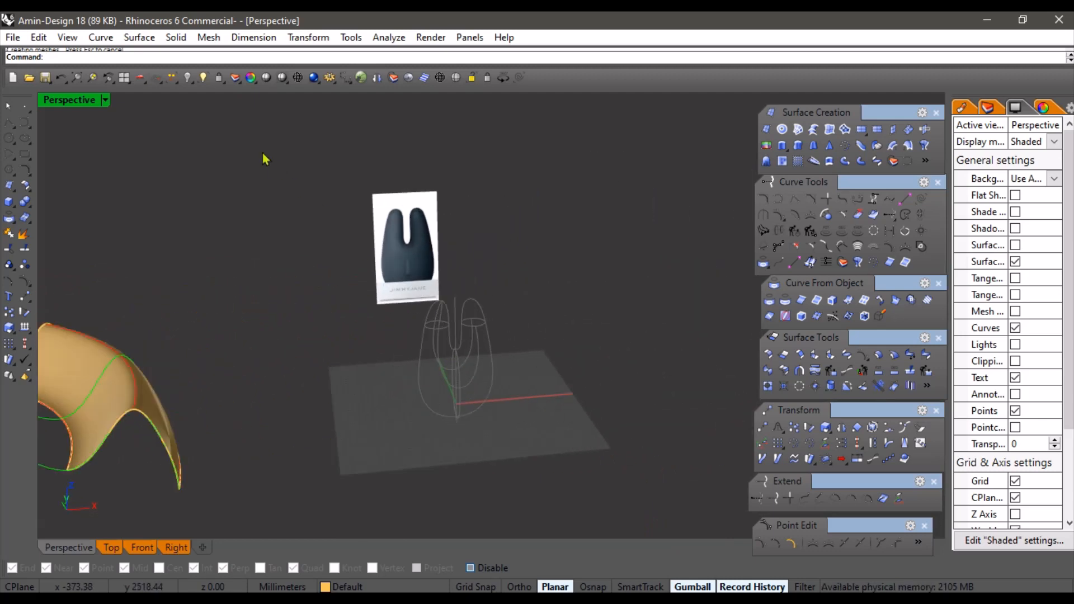
click(218, 82)
click(258, 155)
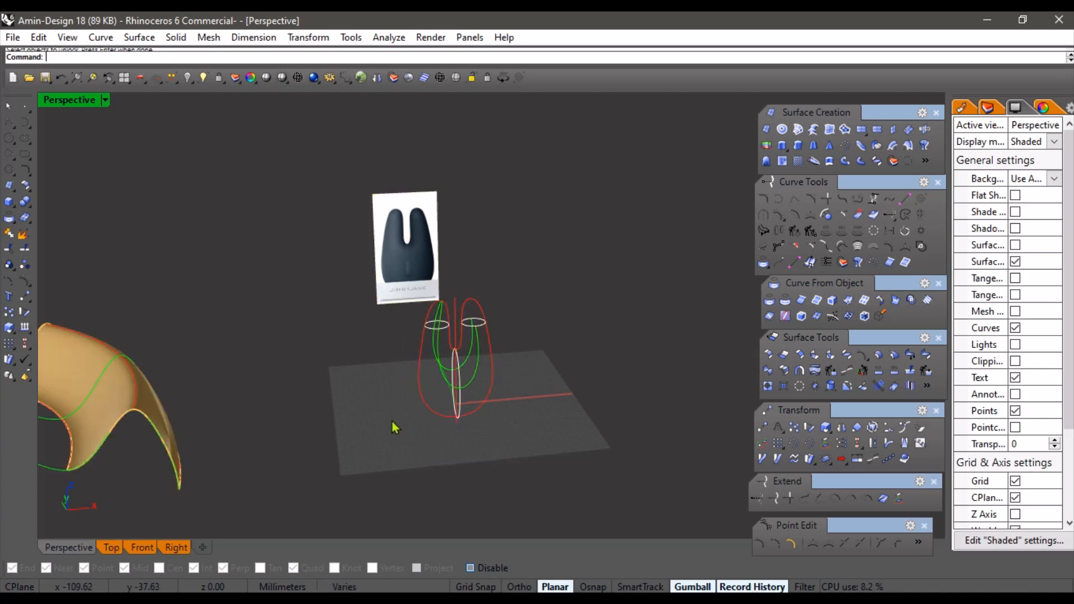
right_drag(531, 431, 463, 441)
scroll(398, 389, up, 4)
shift+right_drag(398, 390, 407, 387)
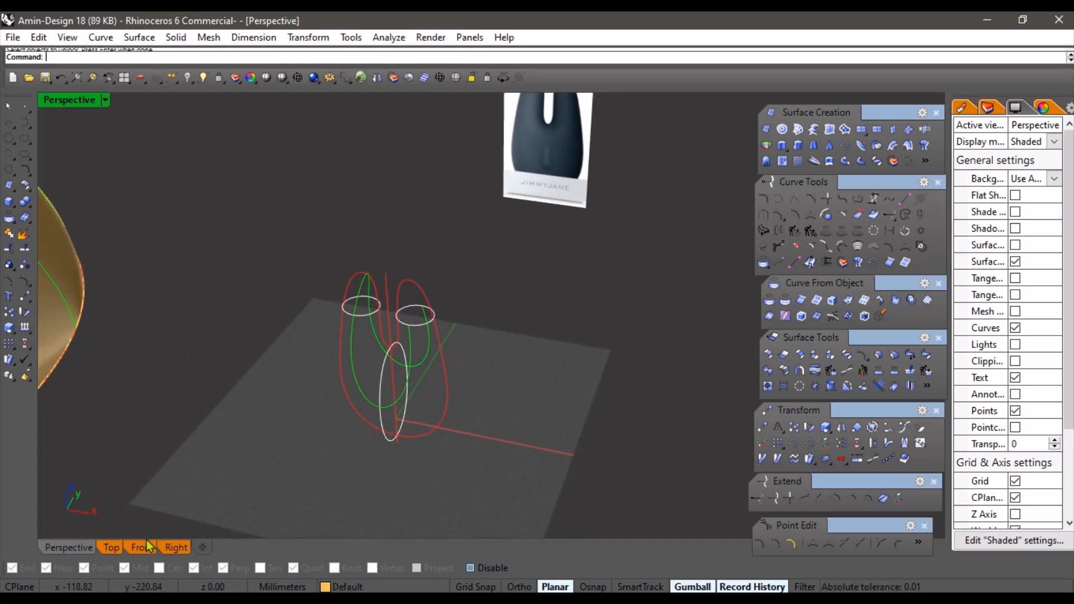
- Examine the two-pronged curve network against the reference image in the Front view and from several angles in Perspective
click(141, 546)
scroll(386, 381, down, 4)
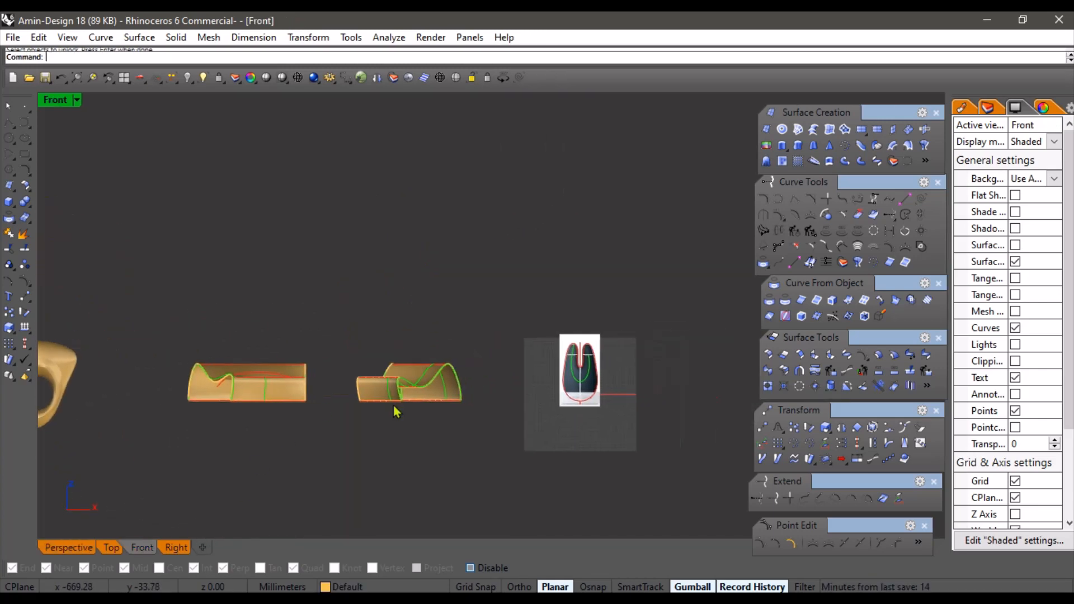
scroll(500, 390, up, 8)
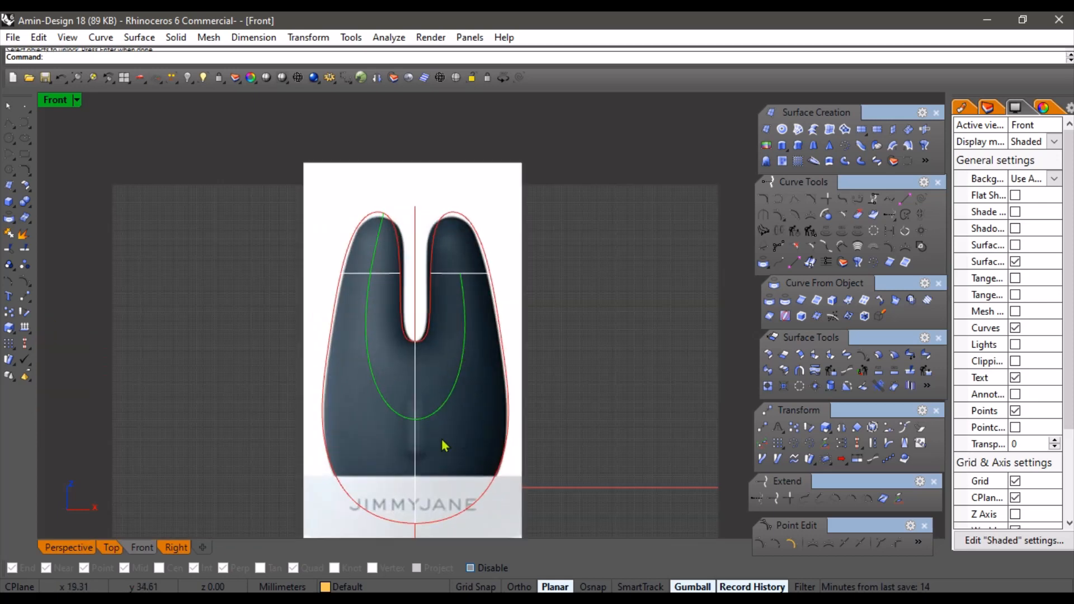
scroll(444, 446, down, 2)
click(80, 551)
shift+right_drag(314, 414, 504, 414)
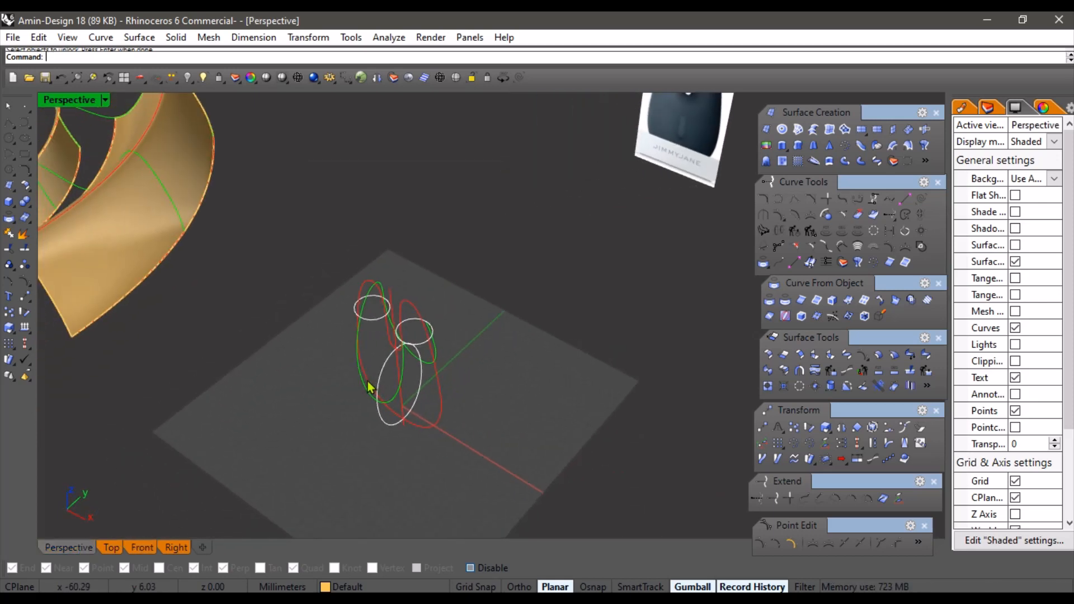
right_drag(367, 386, 266, 424)
scroll(378, 320, up, 4)
right_drag(378, 320, 538, 338)
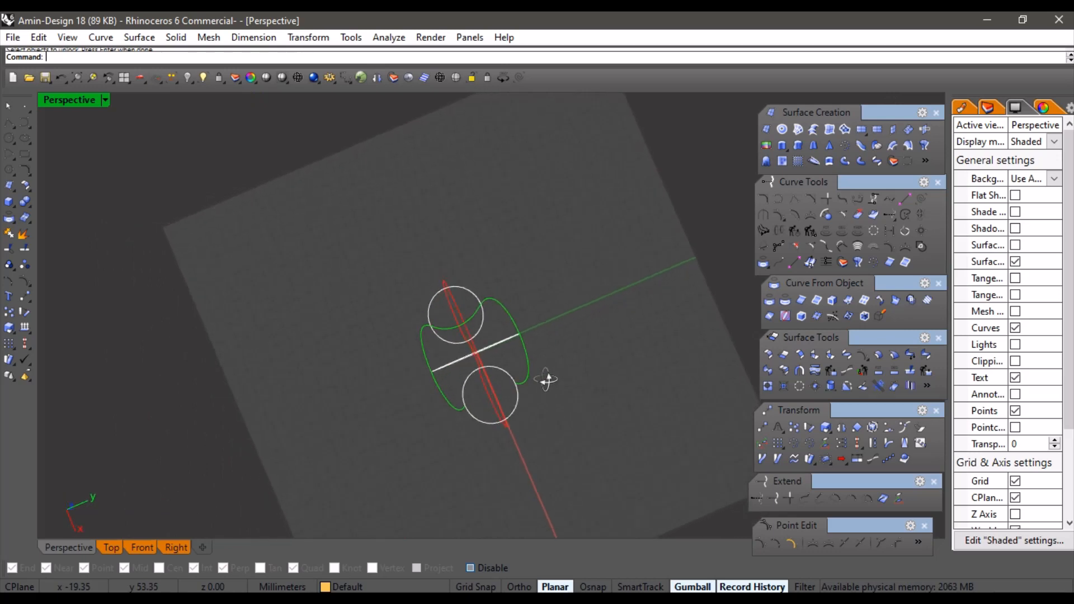
right_drag(547, 380, 496, 404)
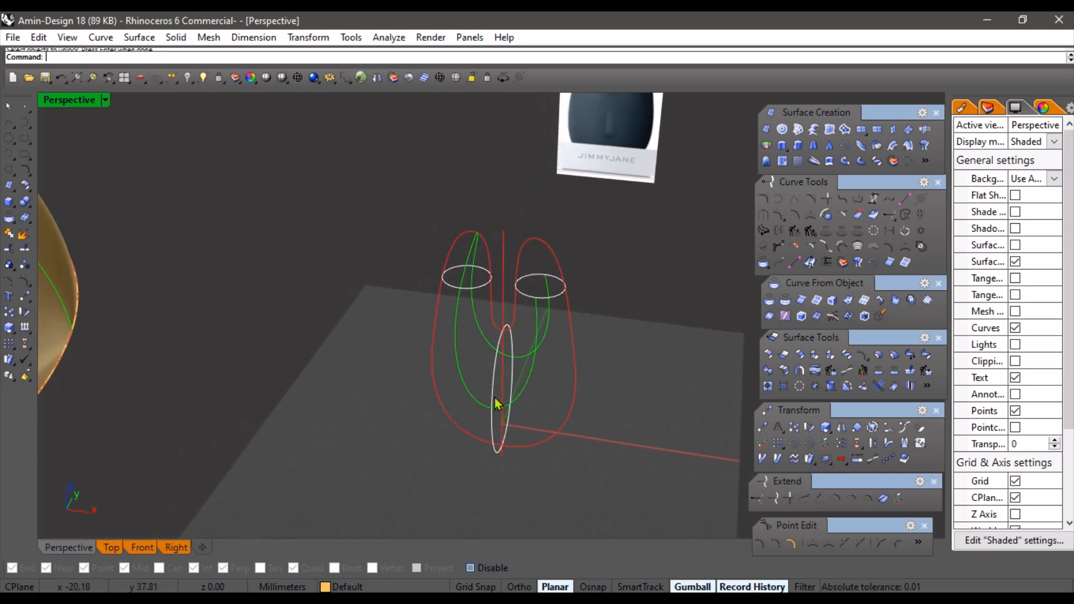
- Create a network surface for one half of the two-pronged shape with 0.001 tolerances and Position matching on edge A
click(798, 135)
mouse_move(496, 305)
right_down()
mouse_move(487, 311)
mouse_move(489, 287)
right_up()
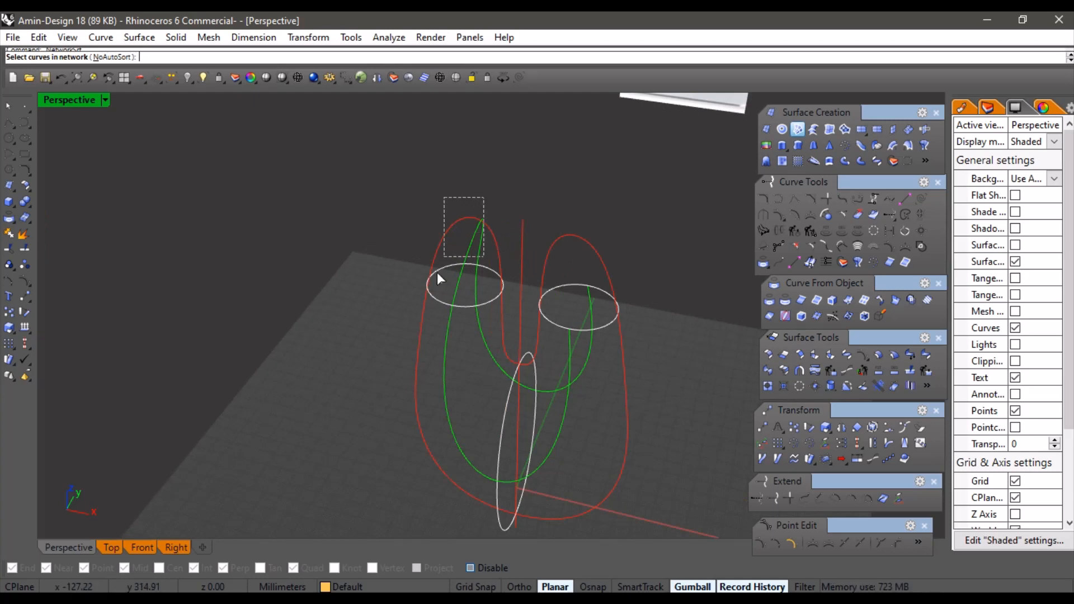
right_drag(348, 420, 253, 299)
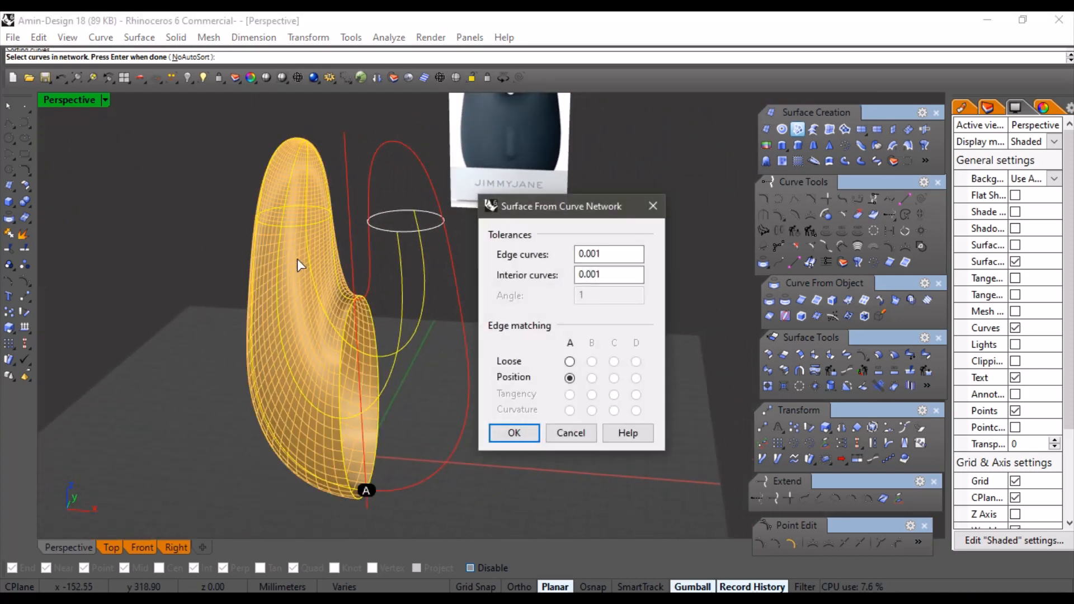
right_drag(297, 258, 298, 307)
key(Return)
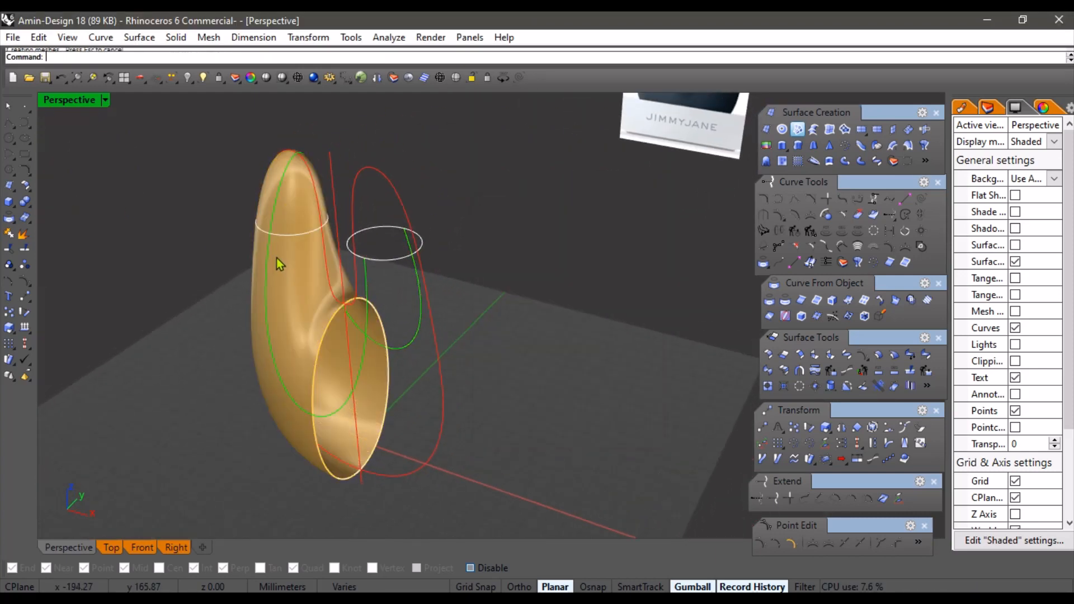
- Mirror a copy of the half surface across the shape's vertical centre plane and turn off the curve display
right_drag(276, 257, 332, 289)
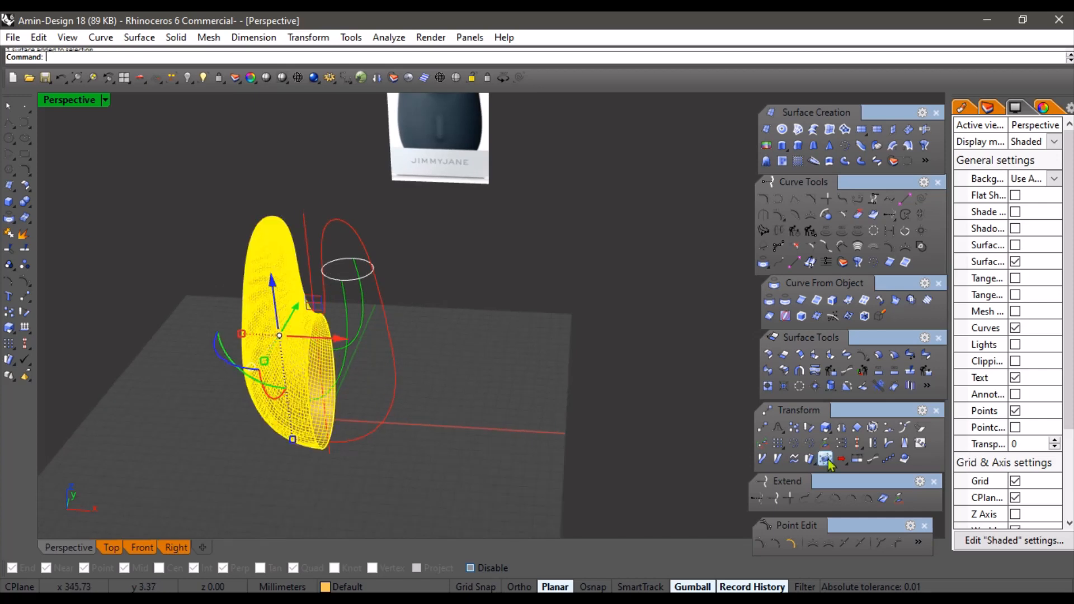
scroll(313, 414, up, 5)
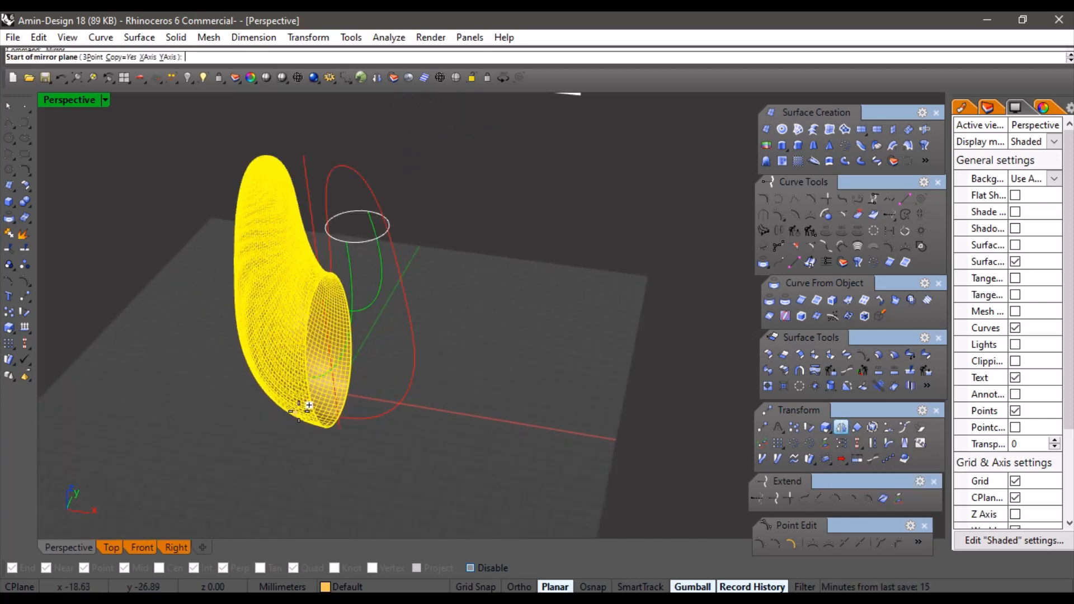
click(363, 420)
scroll(363, 426, down, 5)
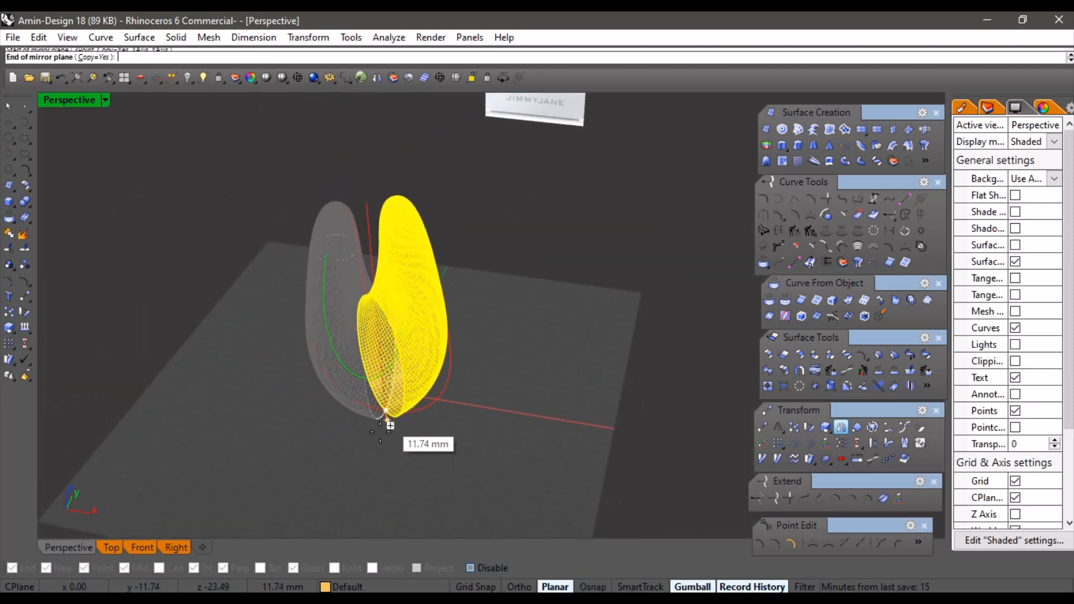
right_drag(419, 474, 440, 381)
click(1016, 327)
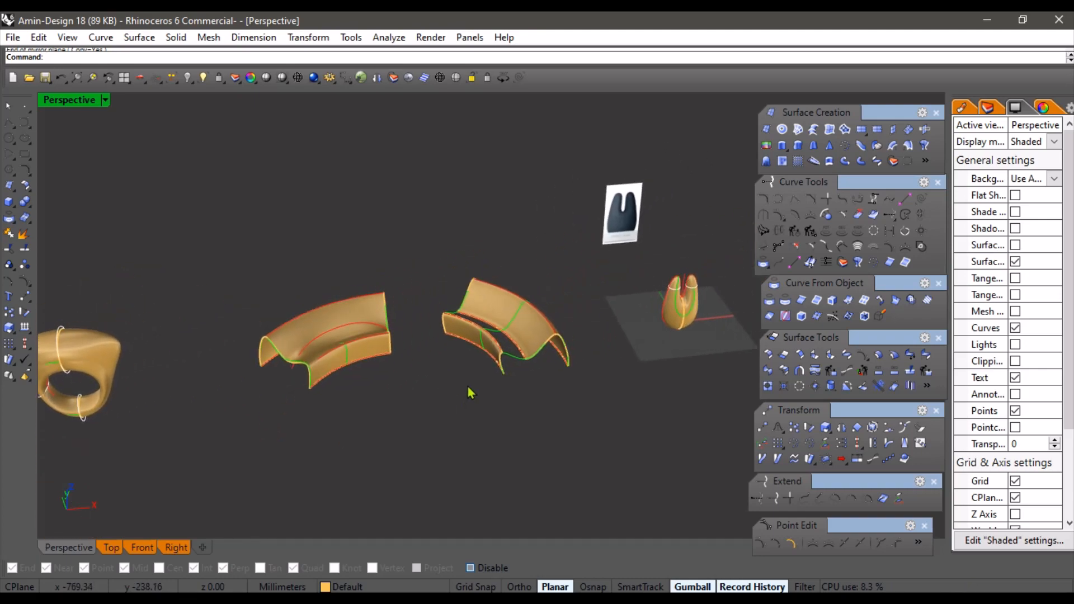